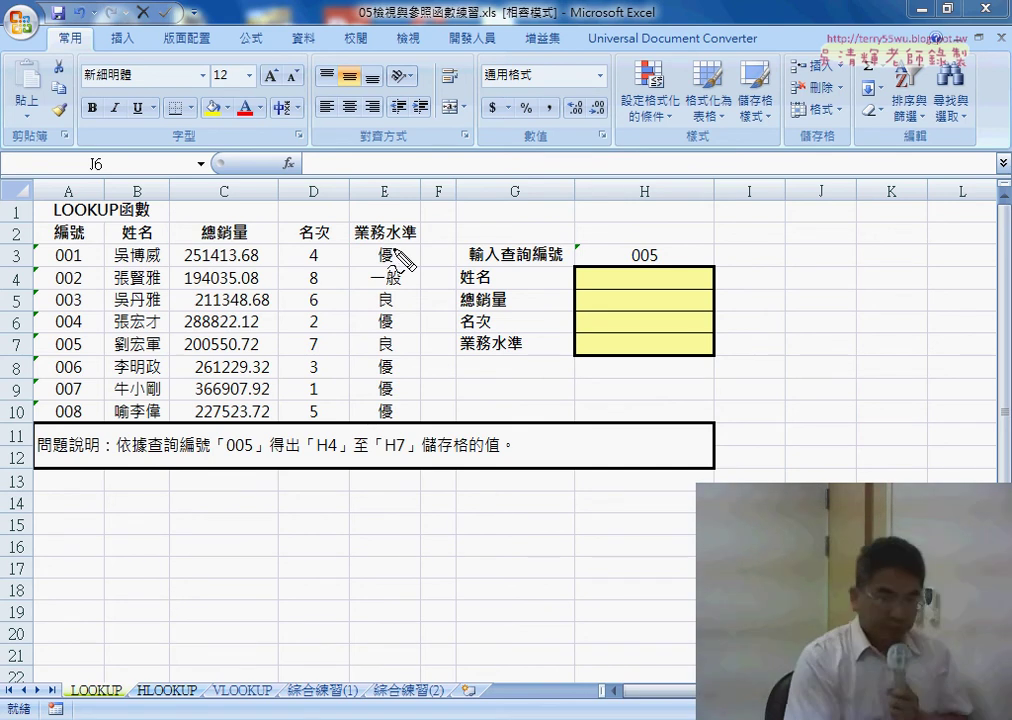
Step: Annotate the data table, query area, ID 005 record and LOOKUP sheet name, then clear the marks
{"action": "left_click_drag", "start_coordinate": [440, 187], "coordinate": [455, 490]}
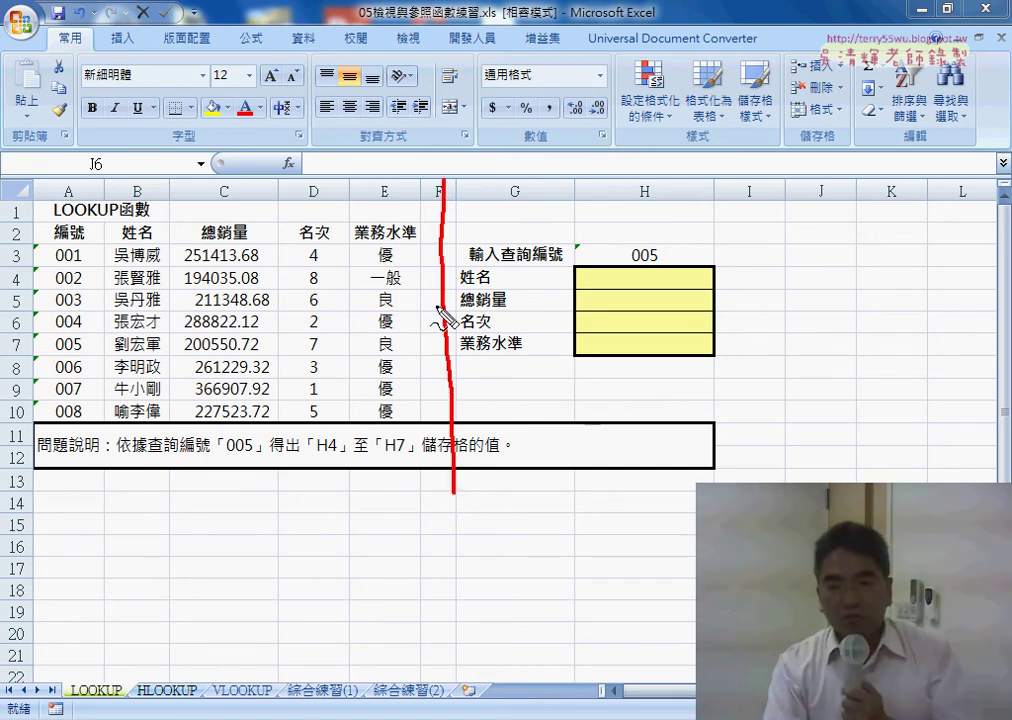
{"action": "left_click_drag", "start_coordinate": [437, 208], "coordinate": [312, 210]}
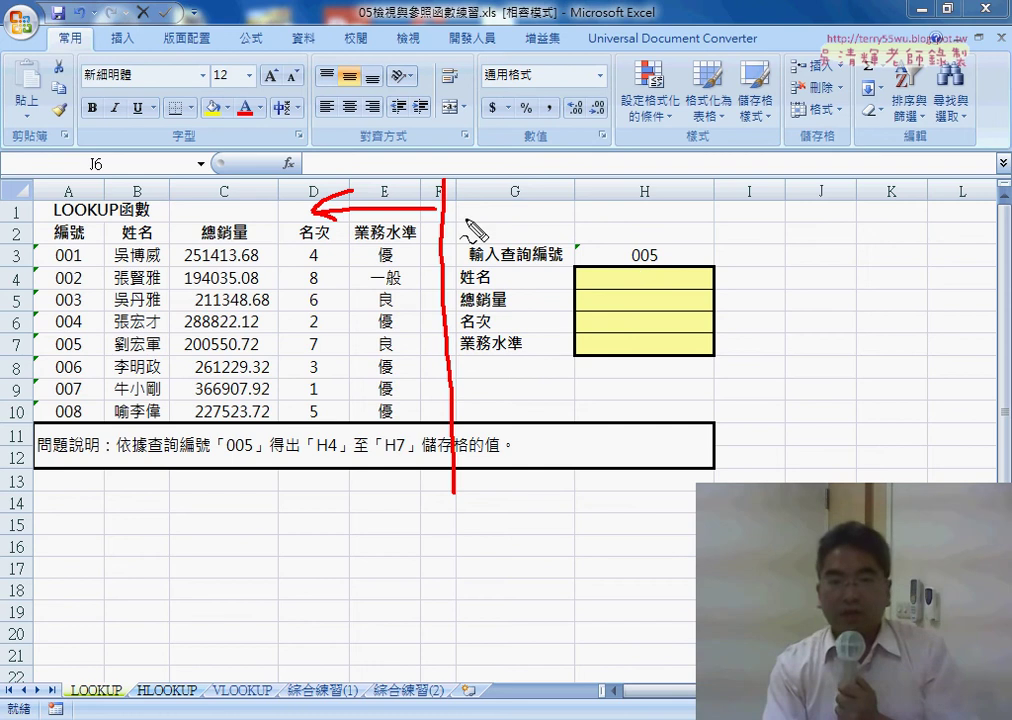
{"action": "mouse_move", "coordinate": [453, 208]}
{"action": "left_mouse_down"}
{"action": "mouse_move", "coordinate": [540, 207]}
{"action": "mouse_move", "coordinate": [528, 216]}
{"action": "left_mouse_up"}
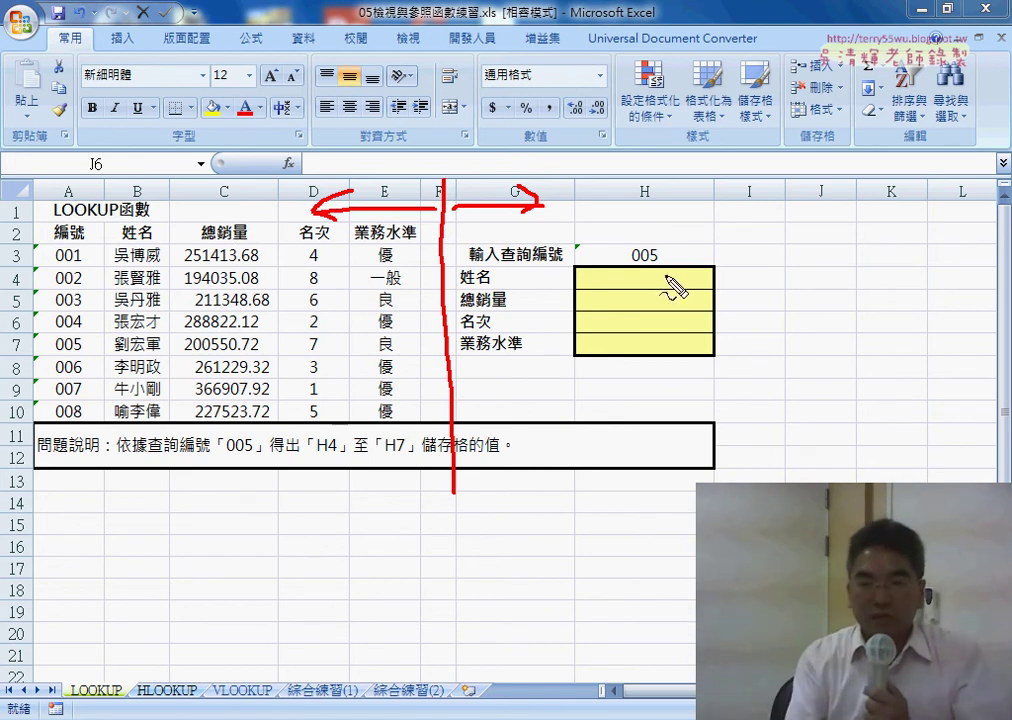
{"action": "left_click_drag", "start_coordinate": [658, 248], "coordinate": [666, 272]}
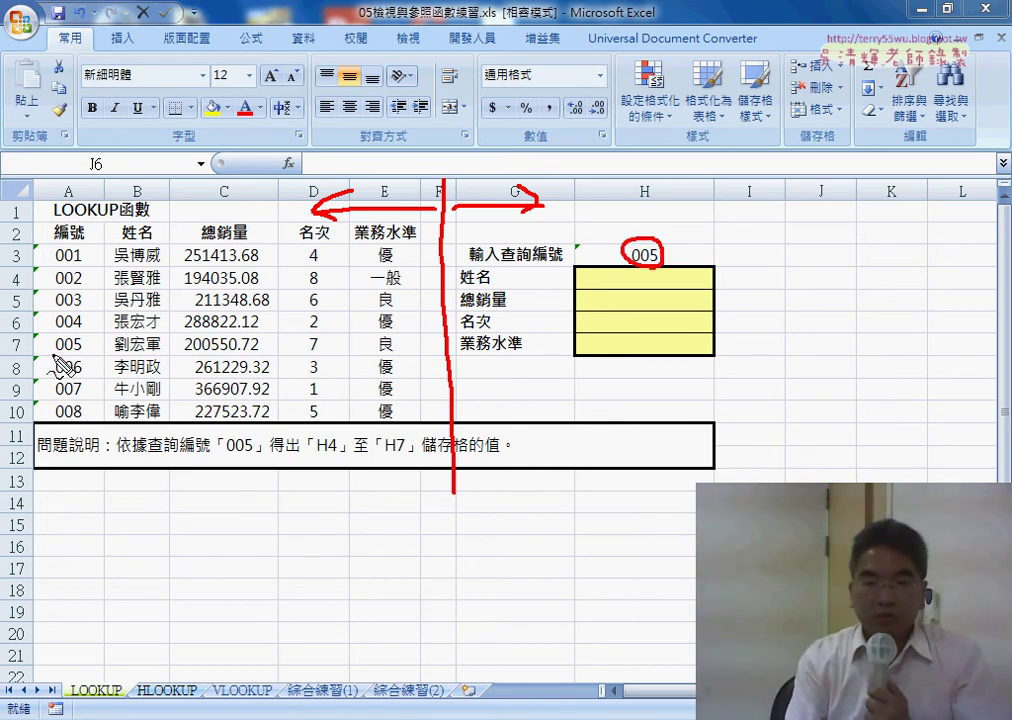
{"action": "mouse_move", "coordinate": [80, 336]}
{"action": "left_mouse_down"}
{"action": "mouse_move", "coordinate": [76, 350]}
{"action": "mouse_move", "coordinate": [142, 352]}
{"action": "mouse_move", "coordinate": [125, 338]}
{"action": "left_mouse_up"}
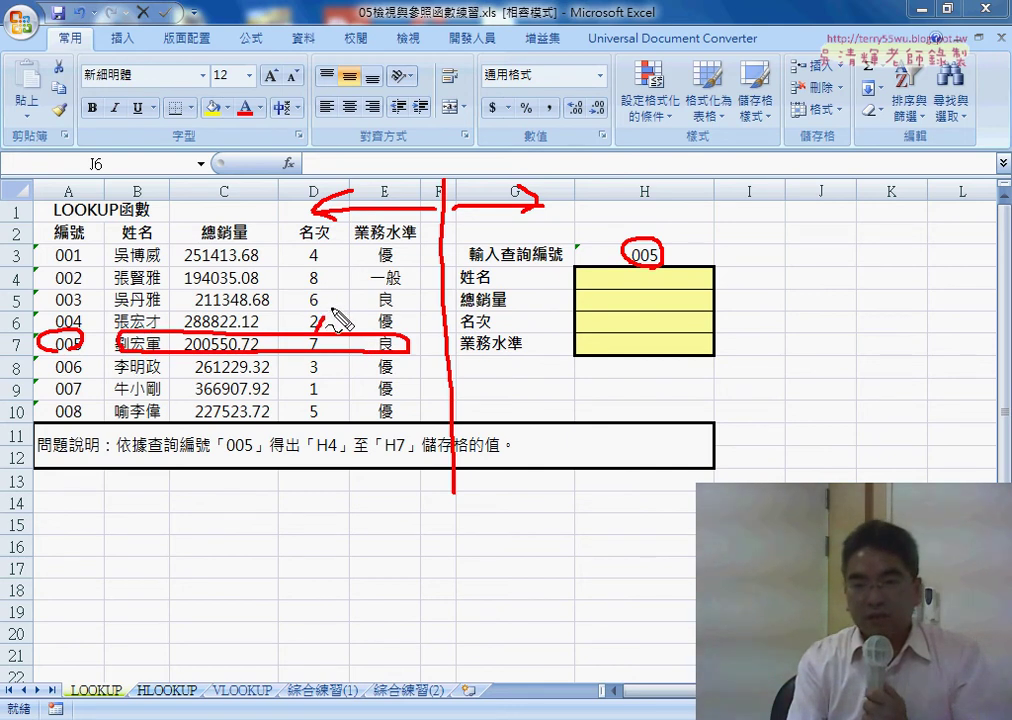
{"action": "mouse_move", "coordinate": [318, 332]}
{"action": "left_mouse_down"}
{"action": "mouse_move", "coordinate": [556, 289]}
{"action": "mouse_move", "coordinate": [640, 348]}
{"action": "left_mouse_up"}
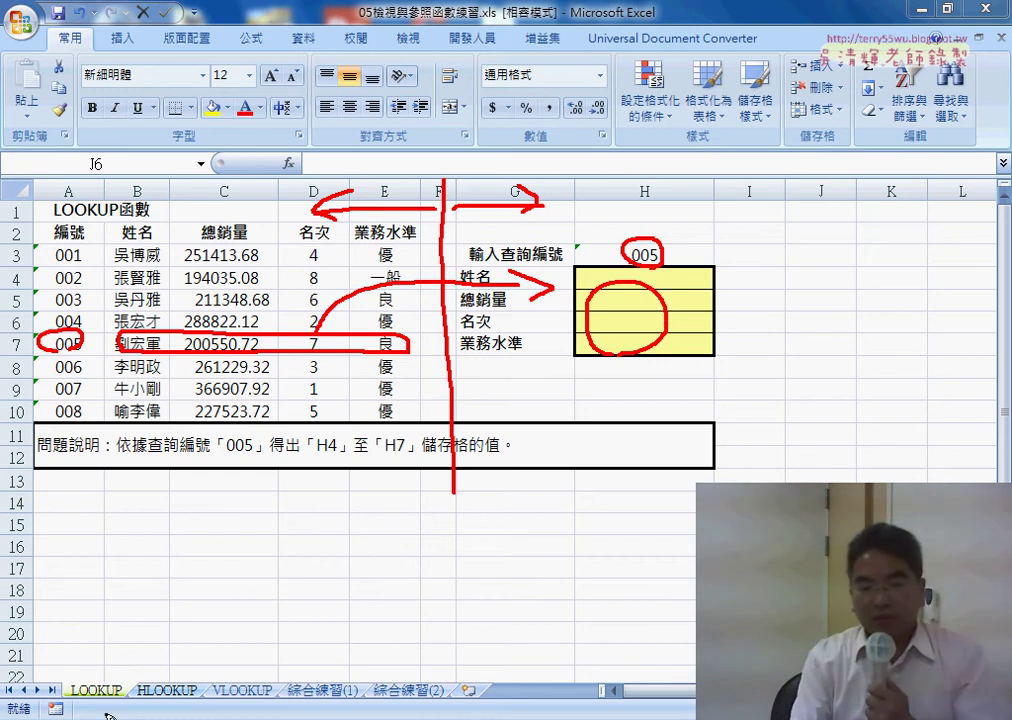
{"action": "left_click_drag", "start_coordinate": [95, 670], "coordinate": [127, 704]}
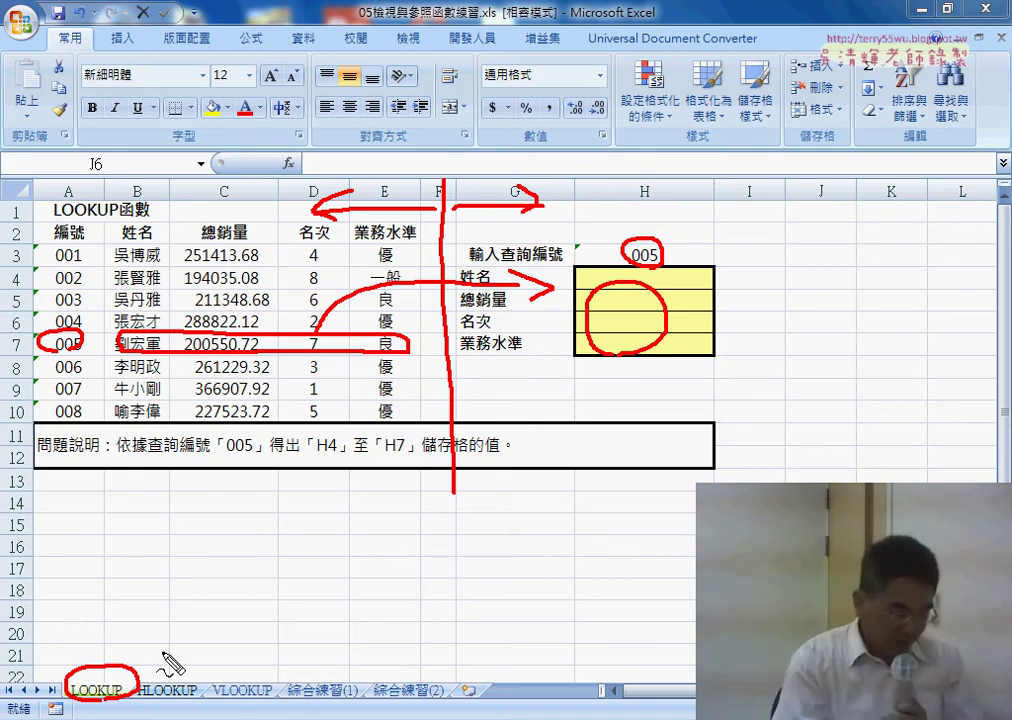
{"action": "key", "text": "Escape"}
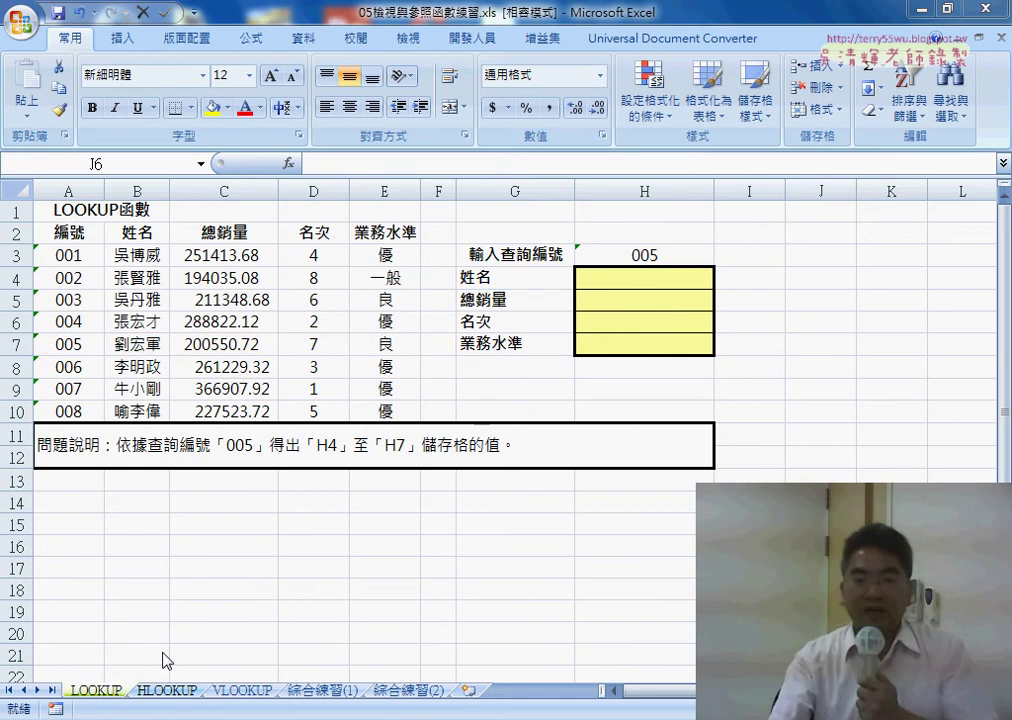
Step: With H4 selected, filter Insert Function to Lookup & Reference (檢視與參照) and select LOOKUP
{"action": "left_click", "coordinate": [667, 278]}
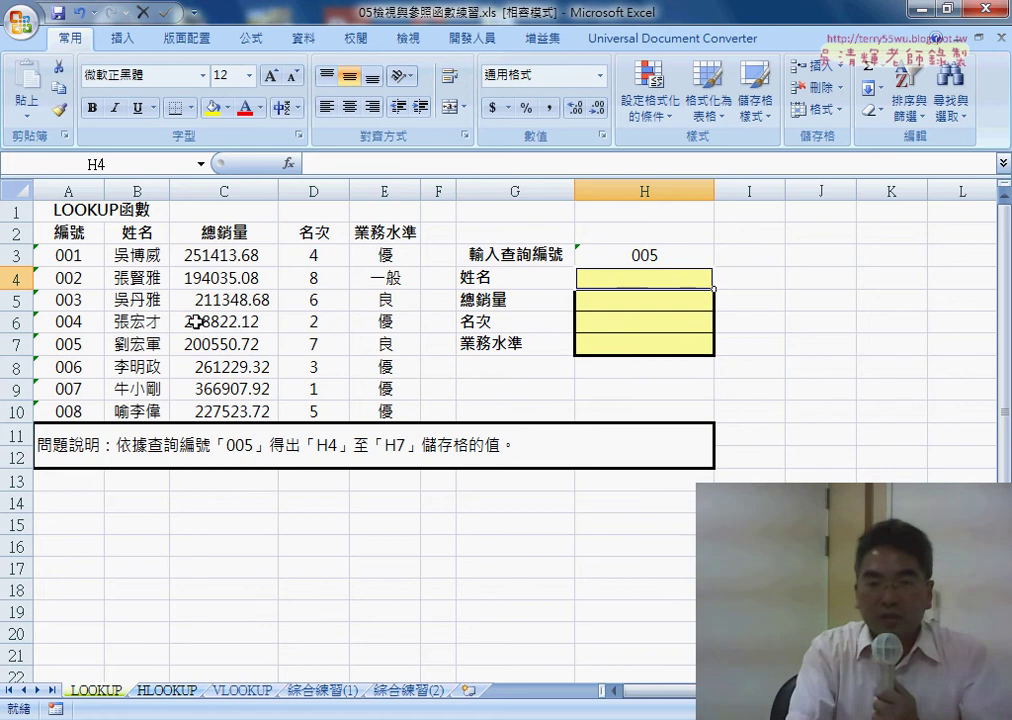
{"action": "left_click_drag", "start_coordinate": [140, 345], "coordinate": [408, 346]}
{"action": "left_click", "coordinate": [613, 281]}
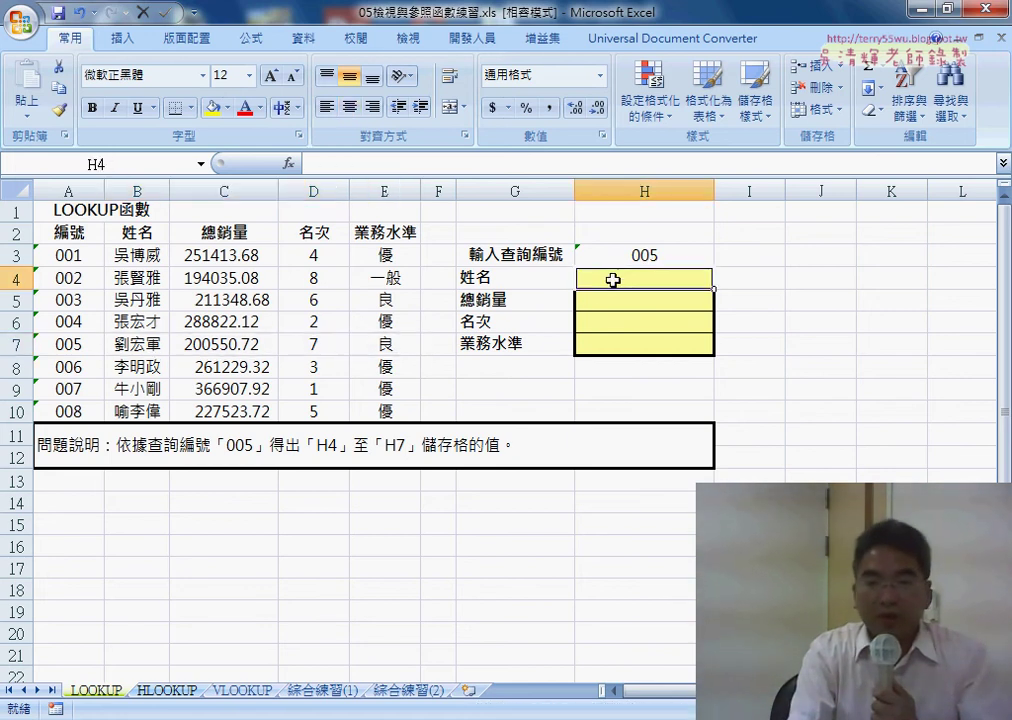
{"action": "left_click", "coordinate": [288, 163]}
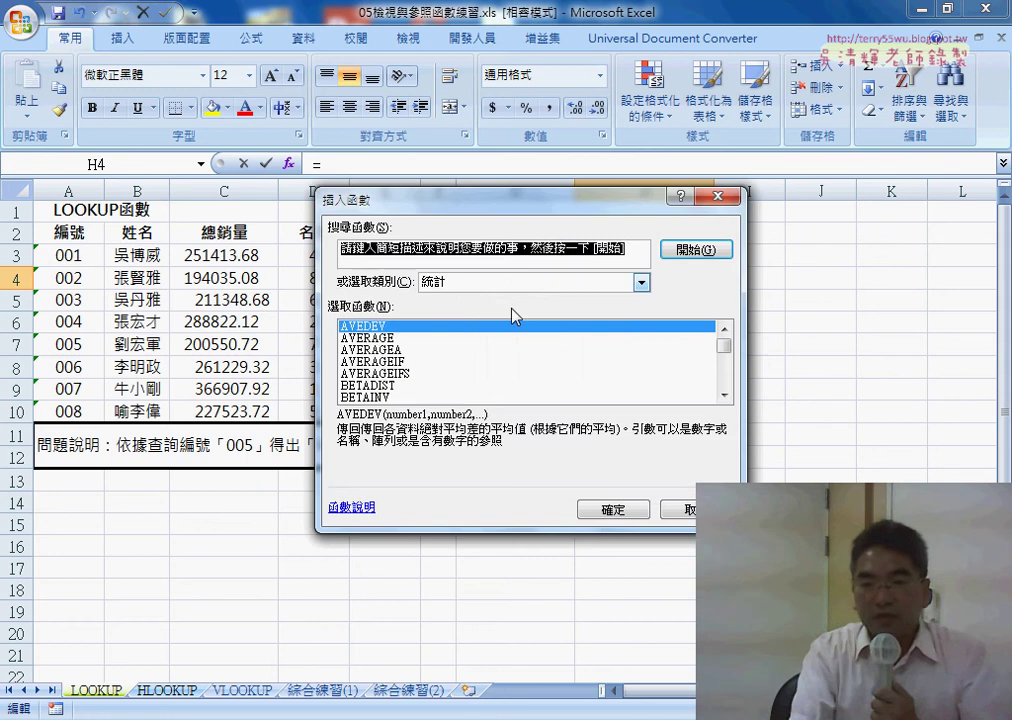
{"action": "left_click", "coordinate": [523, 289]}
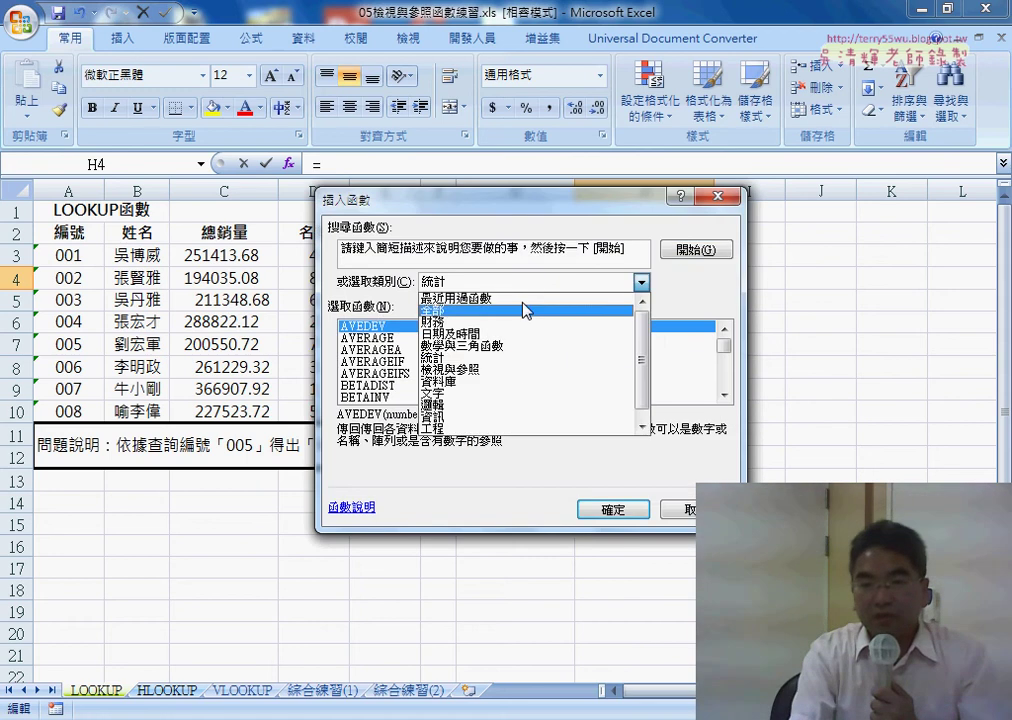
{"action": "left_click", "coordinate": [521, 377]}
{"action": "left_click_drag", "start_coordinate": [723, 345], "coordinate": [724, 354]}
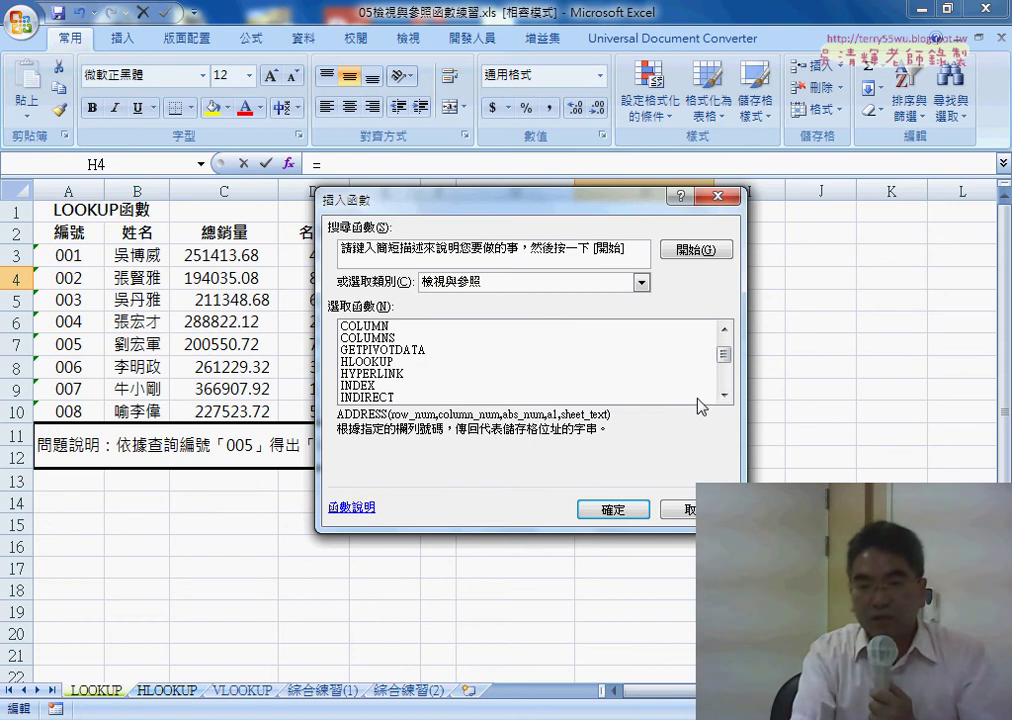
{"action": "left_click", "coordinate": [724, 395]}
{"action": "left_click", "coordinate": [724, 395]}
{"action": "left_click", "coordinate": [385, 374]}
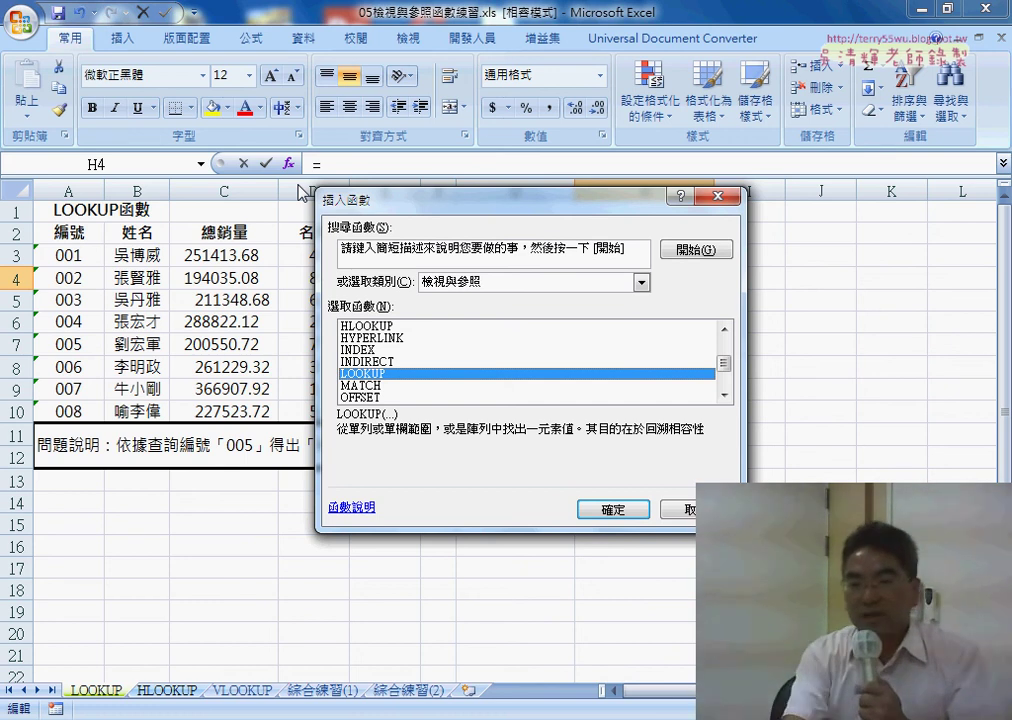
Step: Confirm LOOKUP for H4 using its lookup_value, lookup_vector, result_vector argument form
{"action": "left_click_drag", "start_coordinate": [440, 205], "coordinate": [244, 288]}
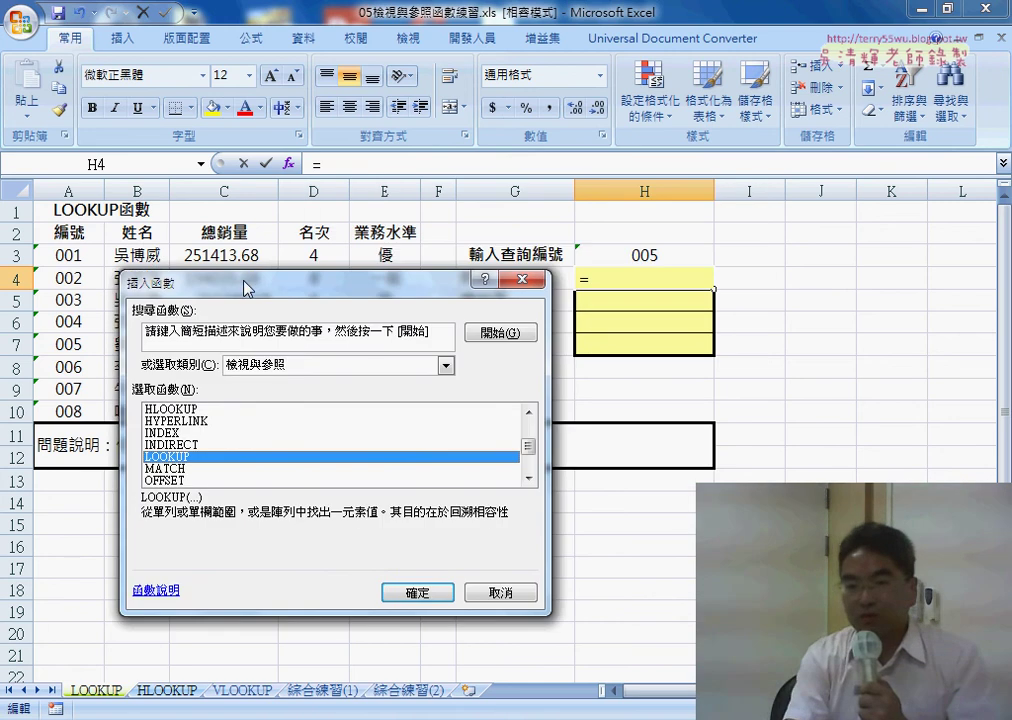
{"action": "left_click", "coordinate": [418, 594]}
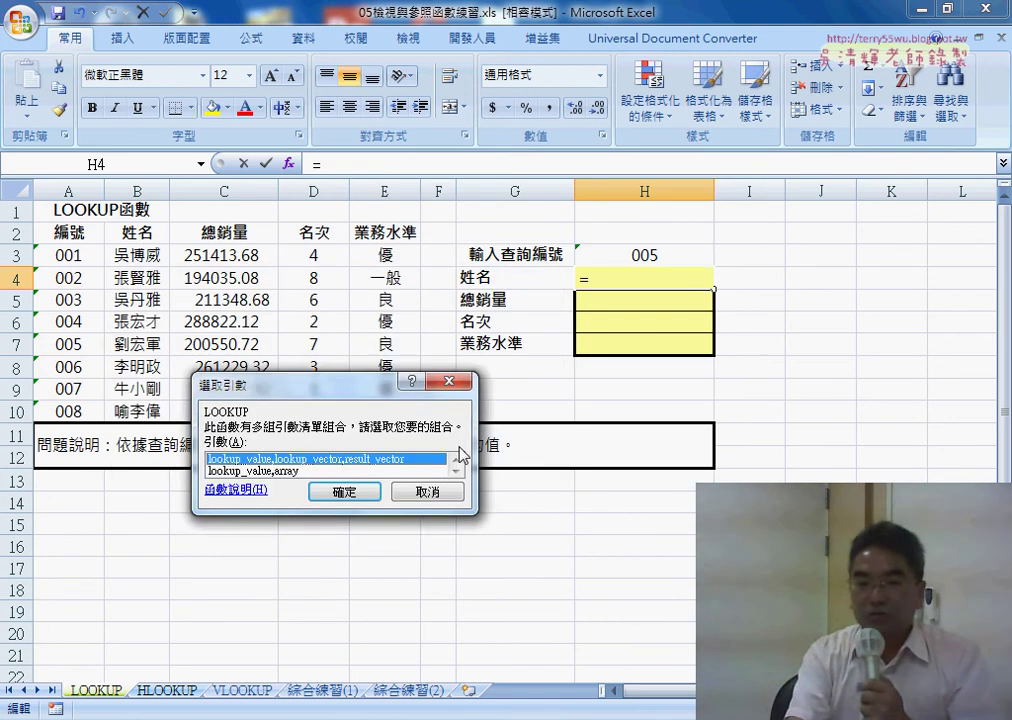
{"action": "mouse_move", "coordinate": [411, 396]}
{"action": "left_mouse_down"}
{"action": "mouse_move", "coordinate": [619, 427]}
{"action": "mouse_move", "coordinate": [673, 413]}
{"action": "left_mouse_up"}
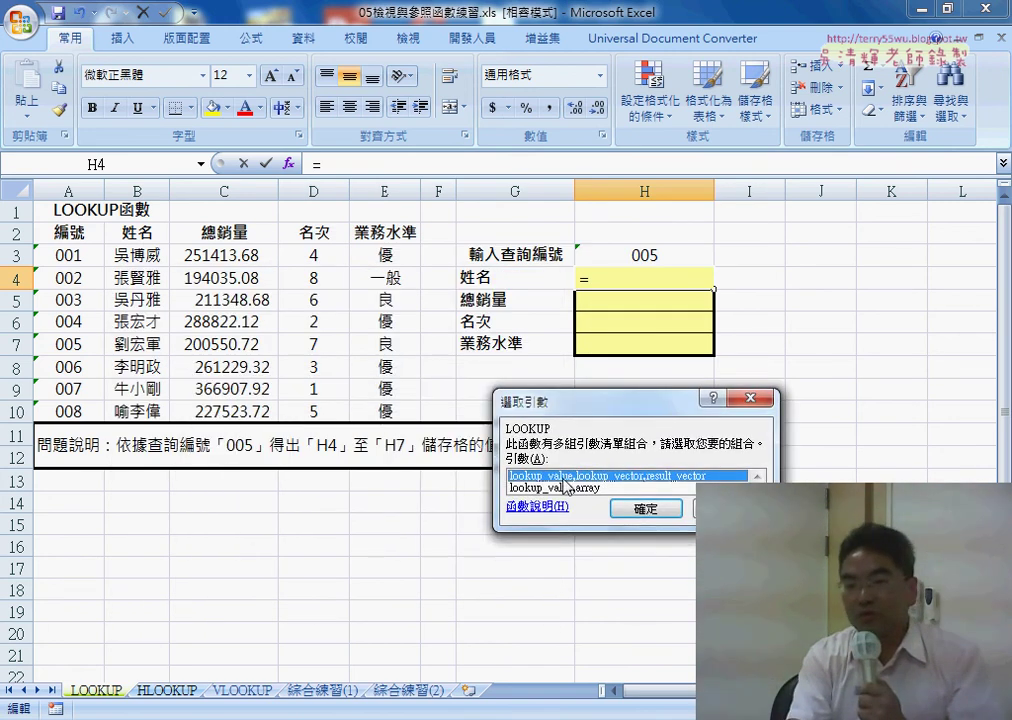
{"action": "left_click", "coordinate": [646, 509]}
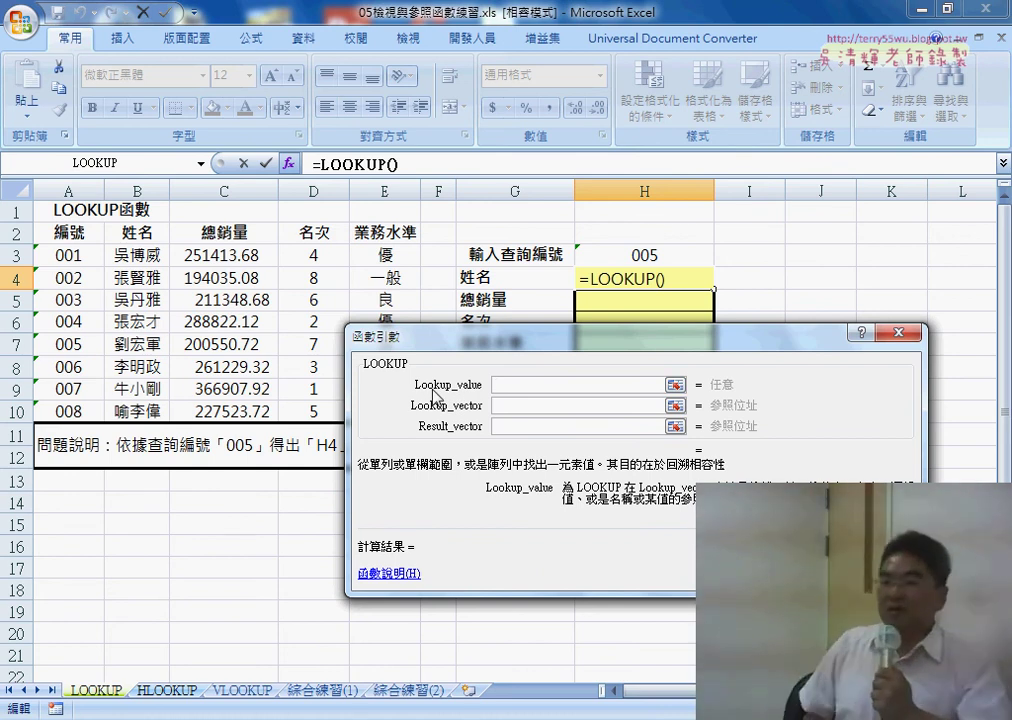
Step: Set LOOKUP's lookup value H3, lookup vector A3:A10 and result vector B3:B10, then commit
{"action": "left_click", "coordinate": [672, 256]}
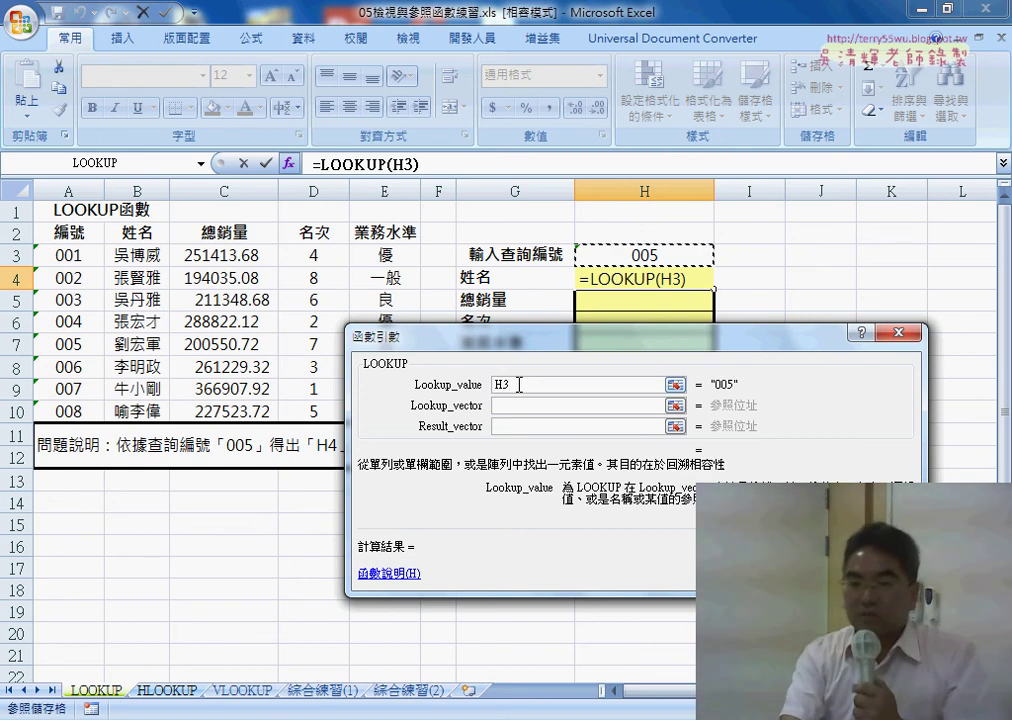
{"action": "left_click", "coordinate": [511, 407]}
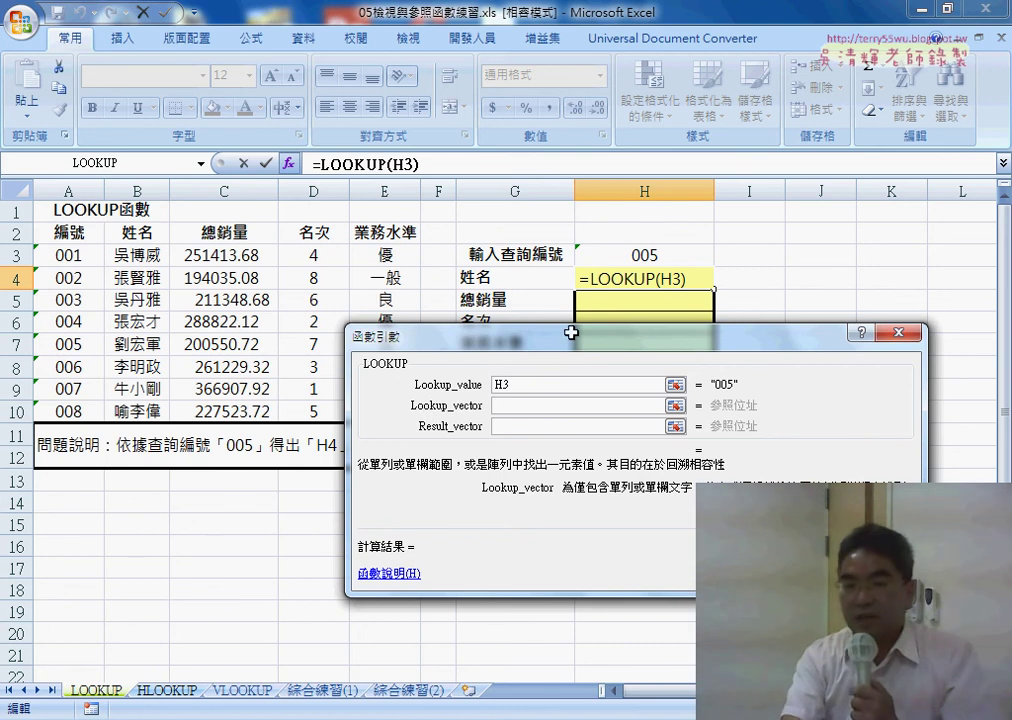
{"action": "left_click_drag", "start_coordinate": [66, 262], "coordinate": [66, 411]}
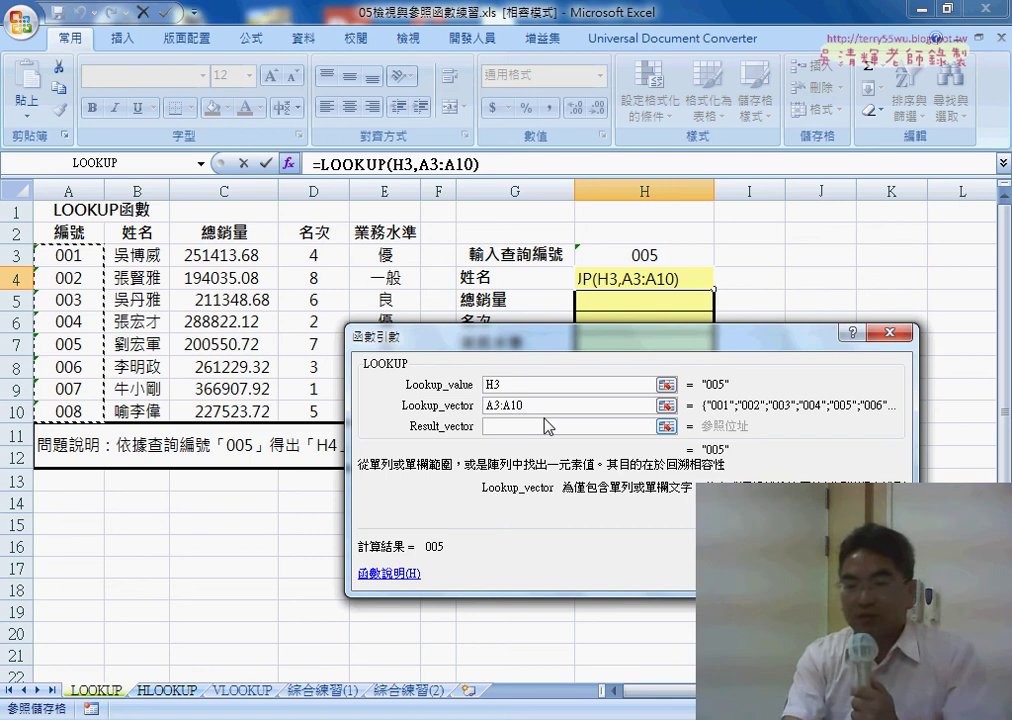
{"action": "left_click_drag", "start_coordinate": [531, 406], "coordinate": [486, 406]}
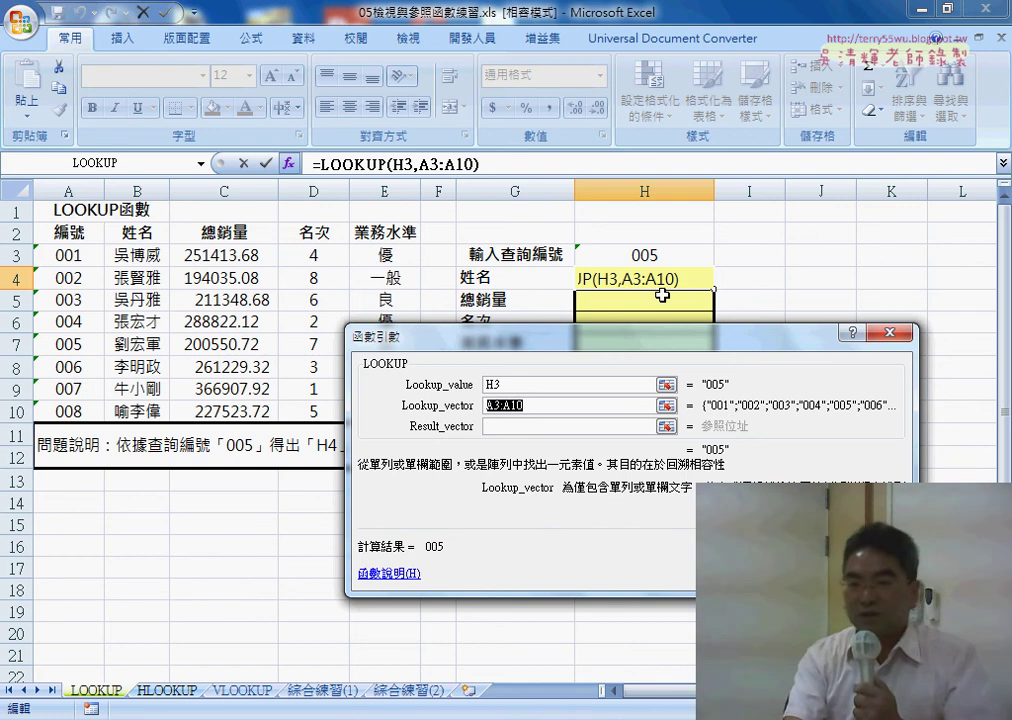
{"action": "left_click", "coordinate": [508, 427]}
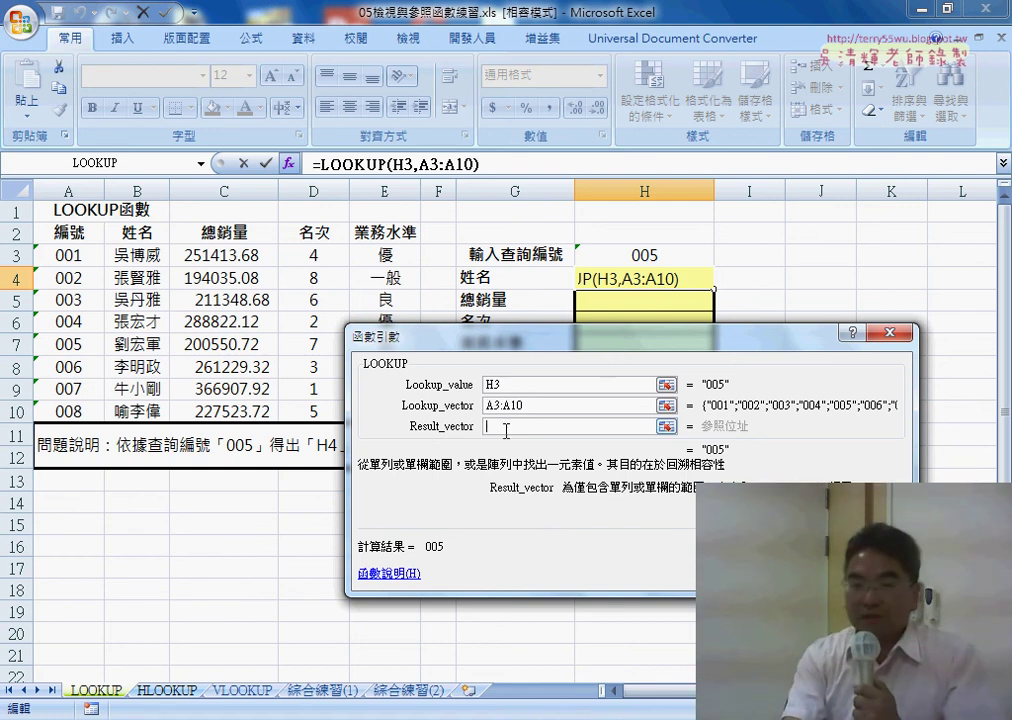
{"action": "left_click_drag", "start_coordinate": [137, 256], "coordinate": [140, 411]}
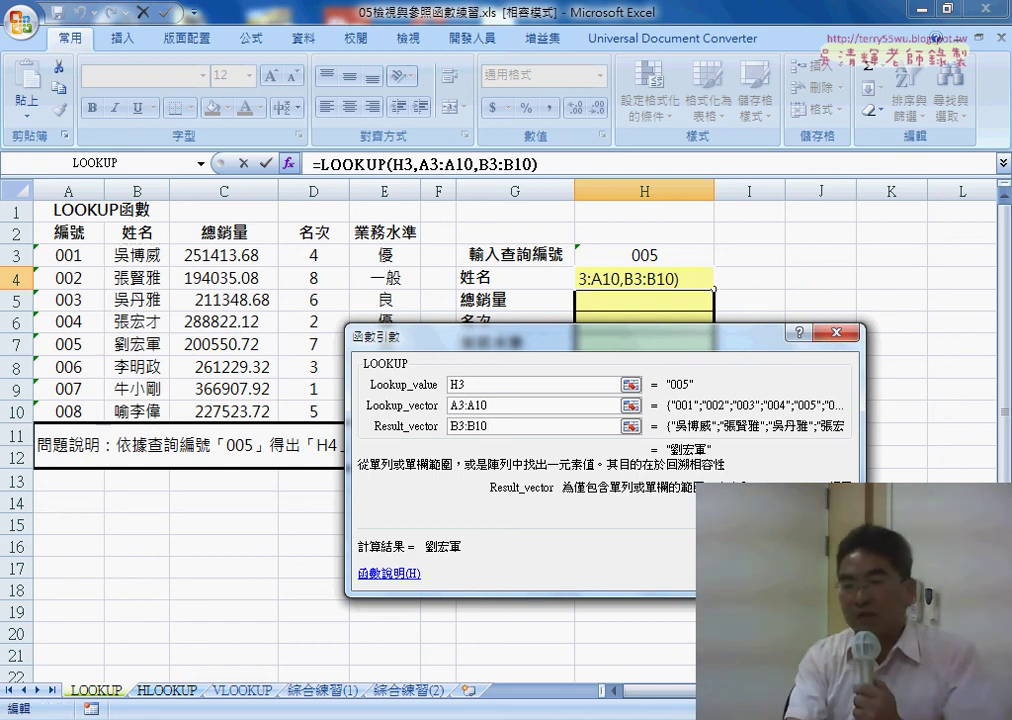
{"action": "key", "text": "Return"}
Step: Center the name in H4 and copy its LOOKUP formula text from the formula bar
{"action": "left_click", "coordinate": [349, 106]}
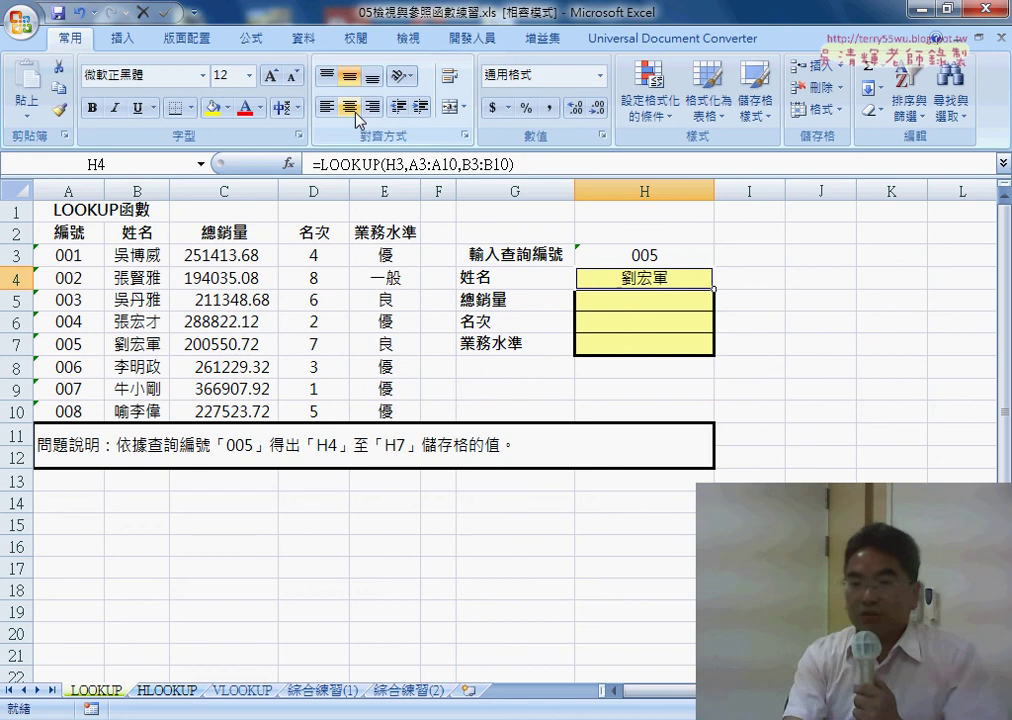
{"action": "left_click", "coordinate": [650, 301]}
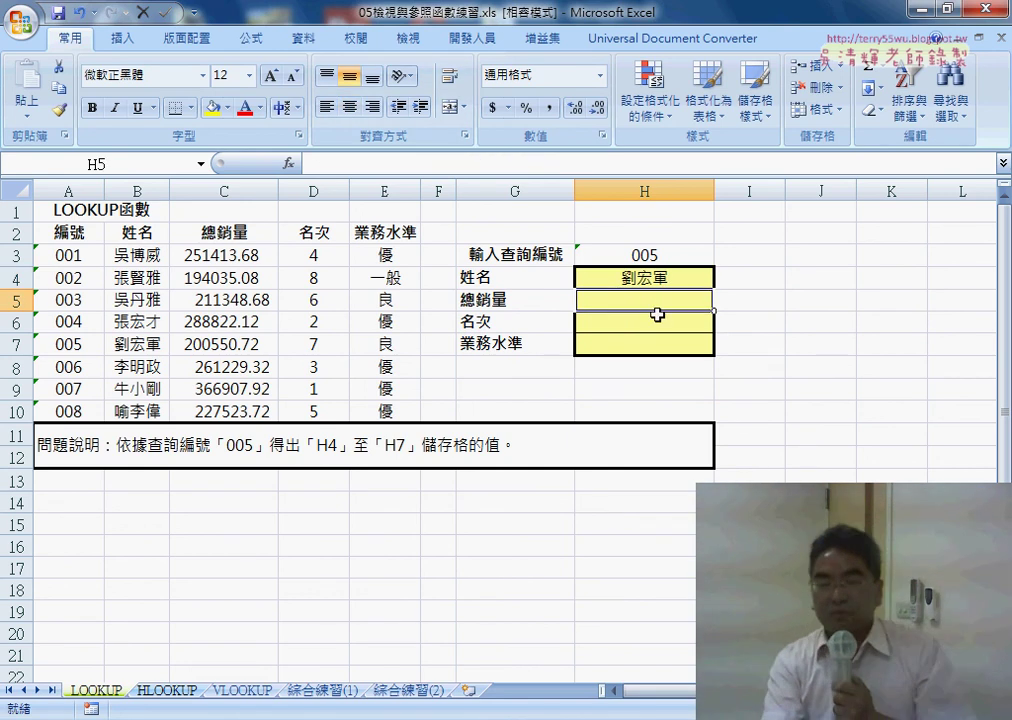
{"action": "left_click", "coordinate": [657, 322]}
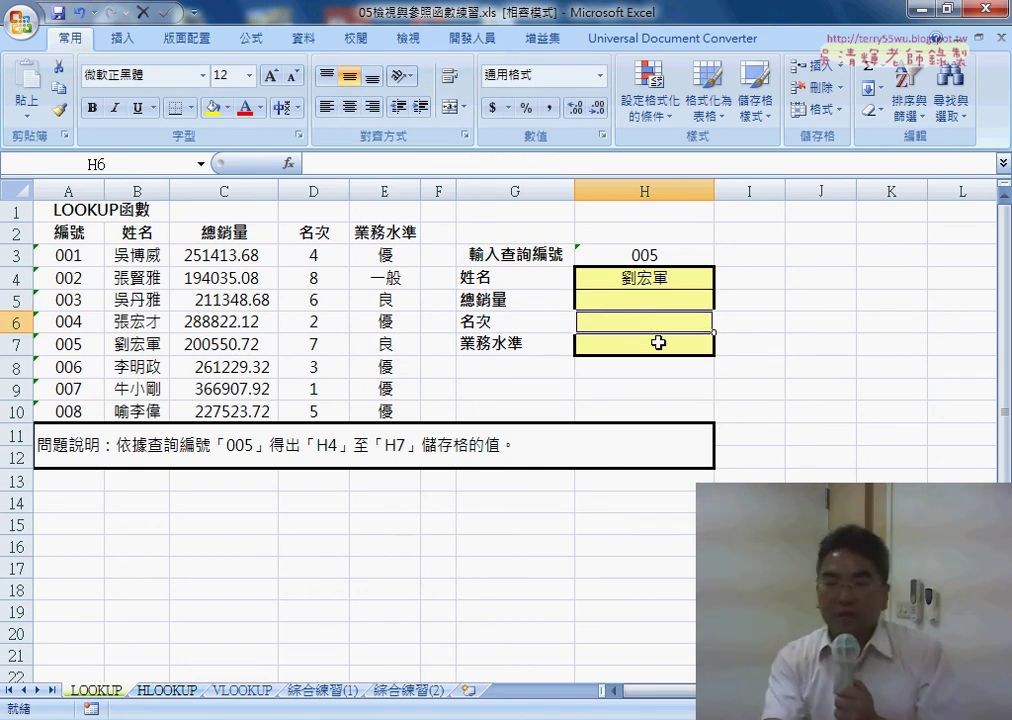
{"action": "left_click", "coordinate": [657, 343]}
{"action": "left_click", "coordinate": [648, 280]}
{"action": "left_click", "coordinate": [514, 163]}
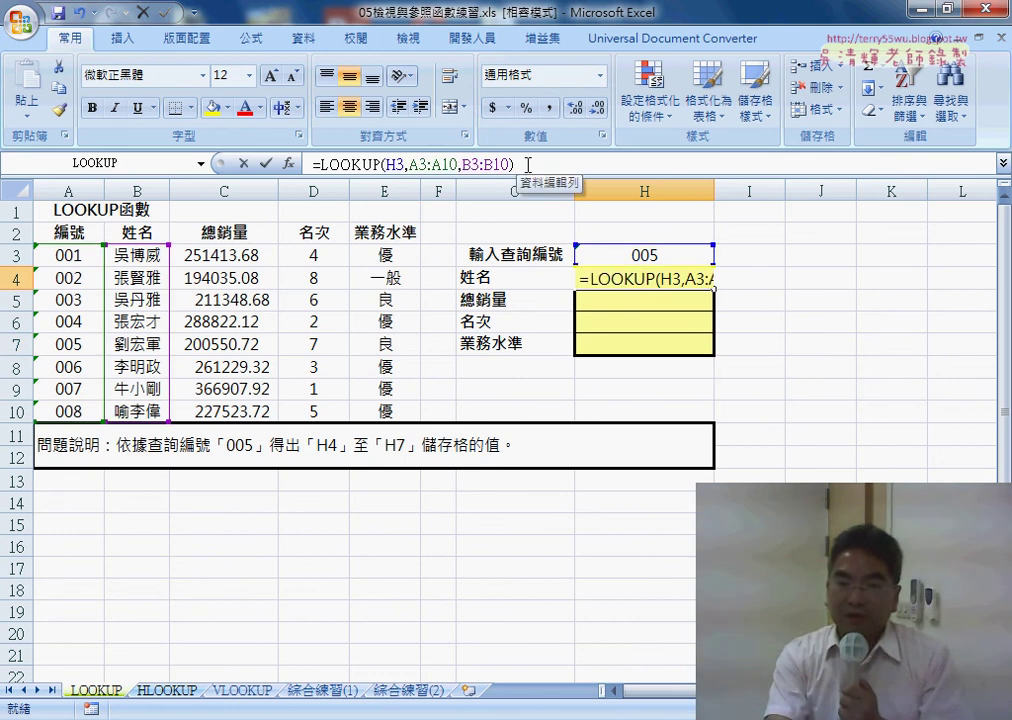
{"action": "left_click_drag", "start_coordinate": [514, 163], "coordinate": [313, 163]}
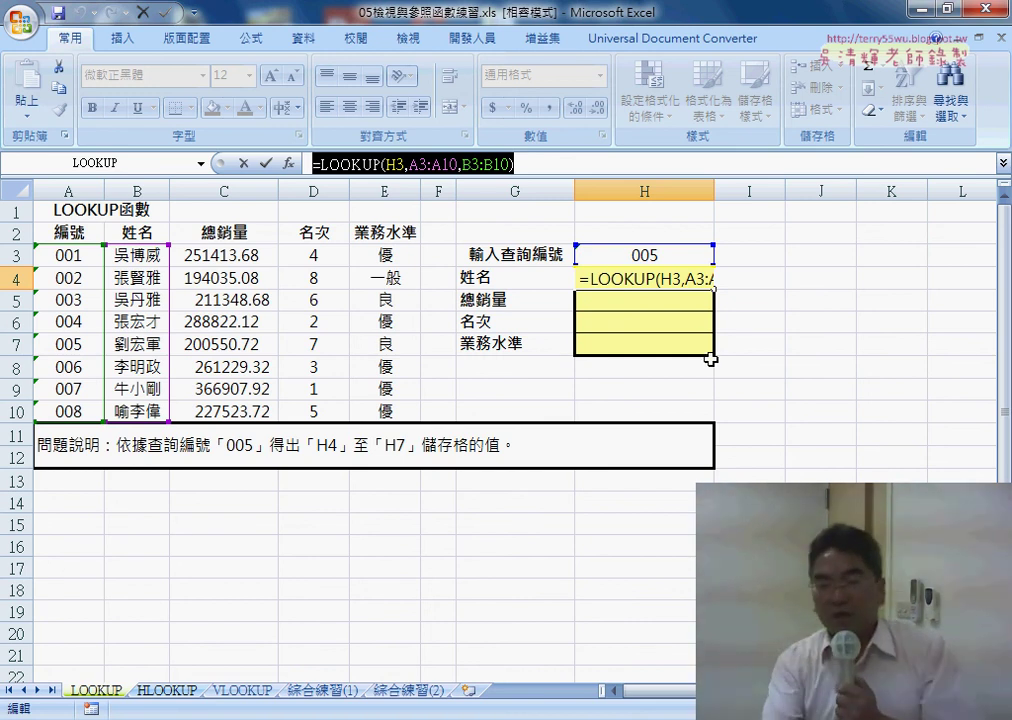
{"action": "right_click", "coordinate": [403, 160]}
{"action": "key", "text": "c"}
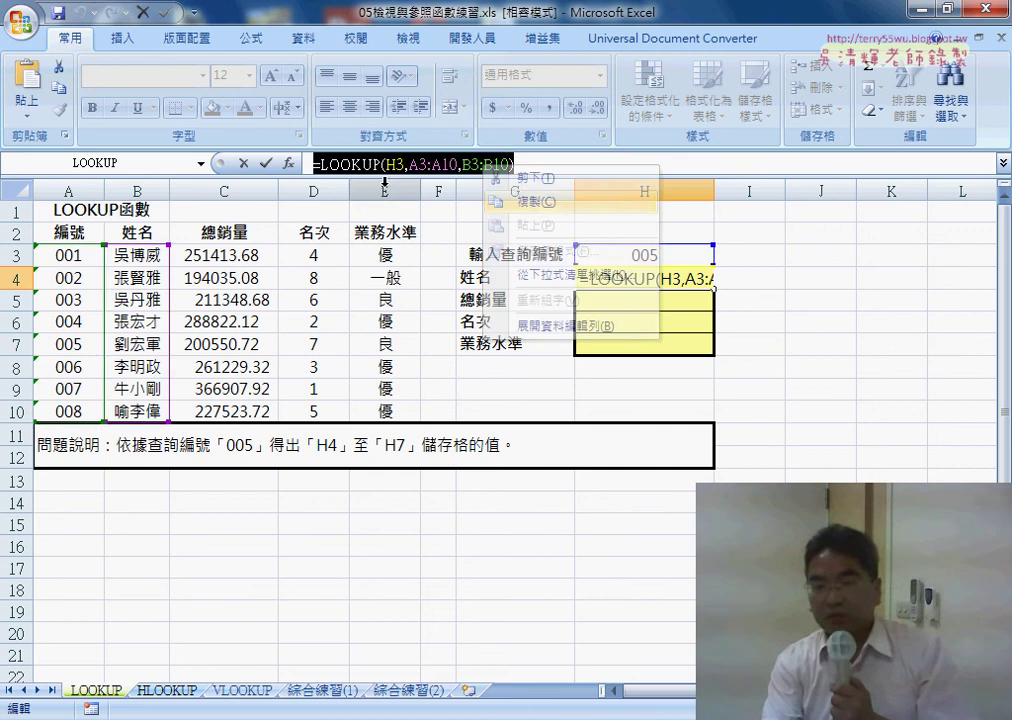
{"action": "left_click", "coordinate": [243, 163]}
Step: Paste the formula into H5 and H6 with result ranges C3:C10 (sales) and D3:D10 (rank)
{"action": "left_click", "coordinate": [630, 300]}
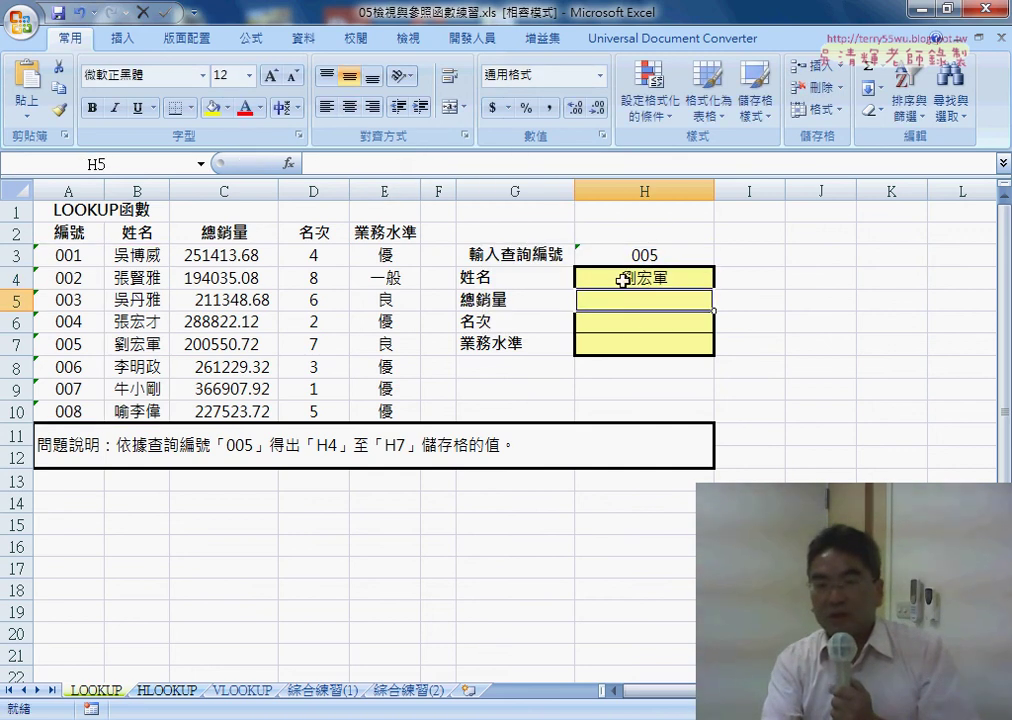
{"action": "right_click", "coordinate": [380, 163]}
{"action": "left_click", "coordinate": [400, 224]}
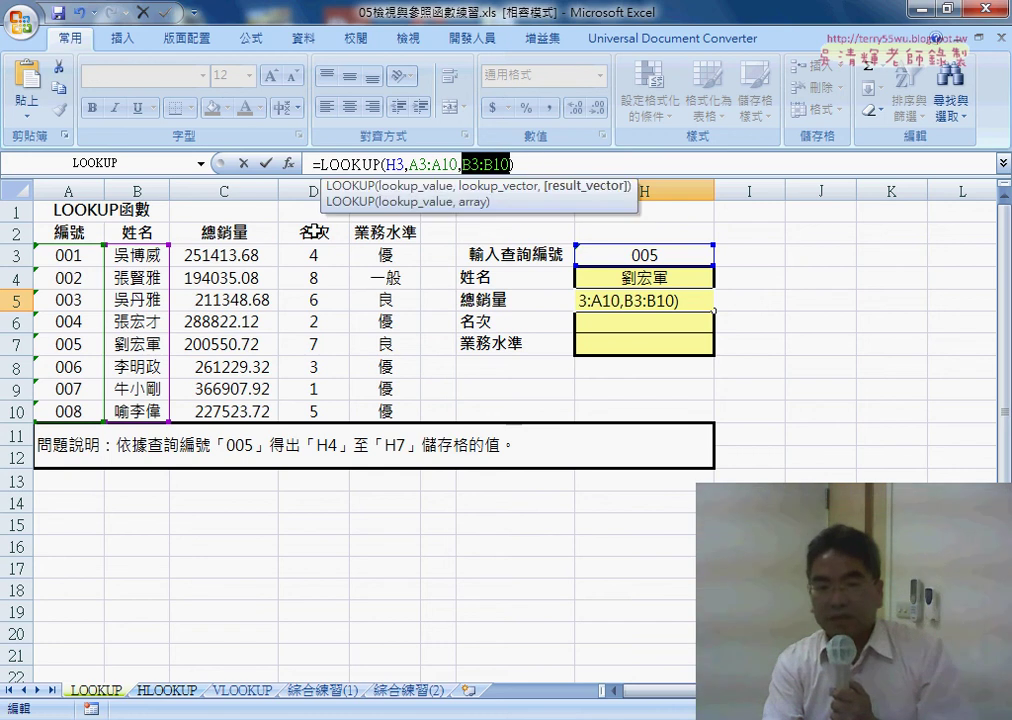
{"action": "left_click_drag", "start_coordinate": [224, 255], "coordinate": [224, 411]}
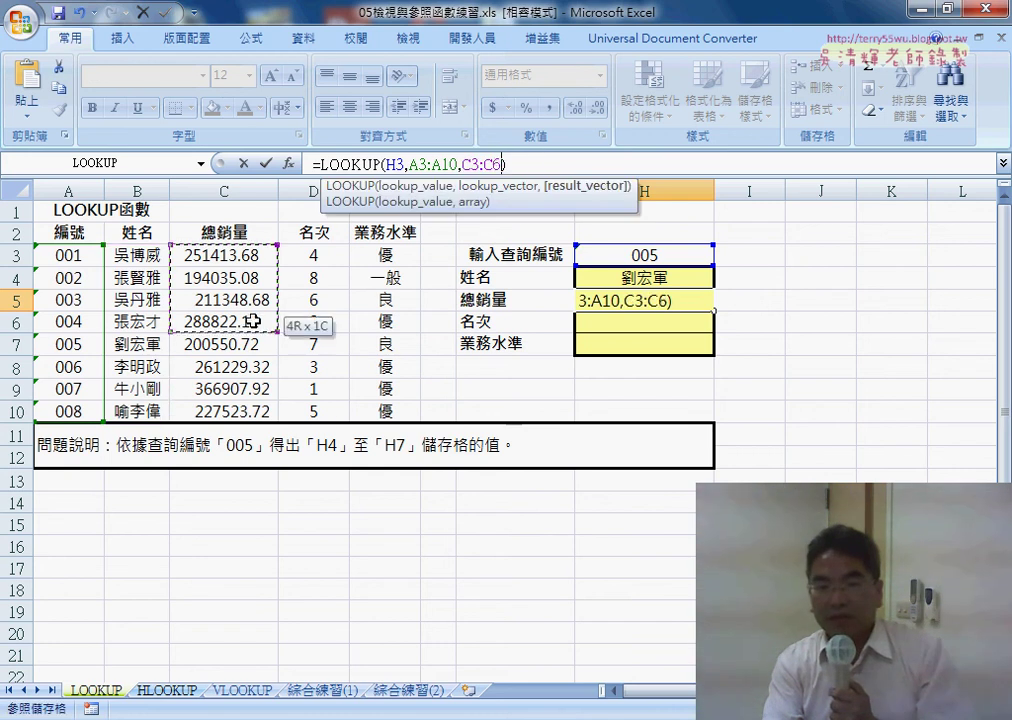
{"action": "left_click", "coordinate": [266, 163]}
{"action": "left_click", "coordinate": [644, 322]}
{"action": "right_click", "coordinate": [403, 163]}
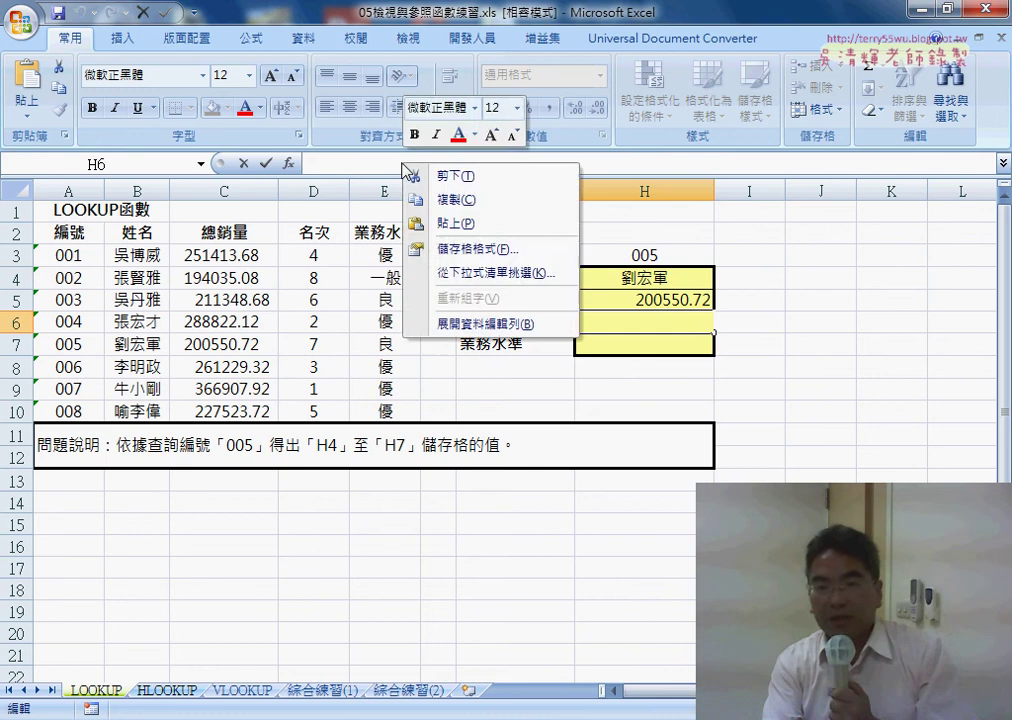
{"action": "left_click", "coordinate": [420, 225]}
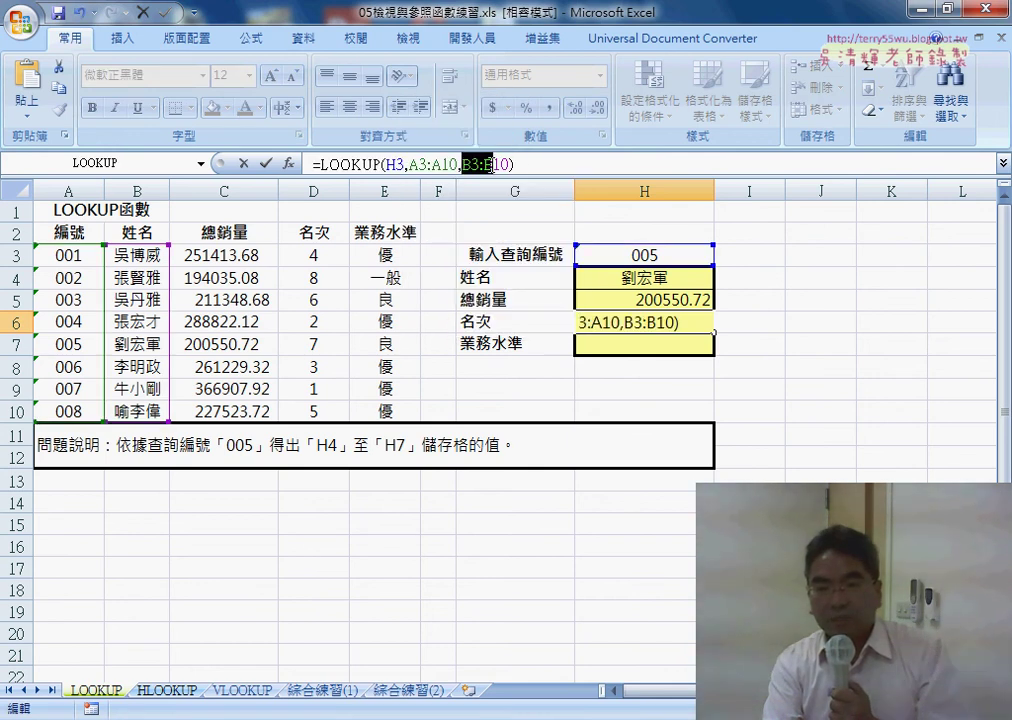
{"action": "left_click_drag", "start_coordinate": [313, 255], "coordinate": [313, 408]}
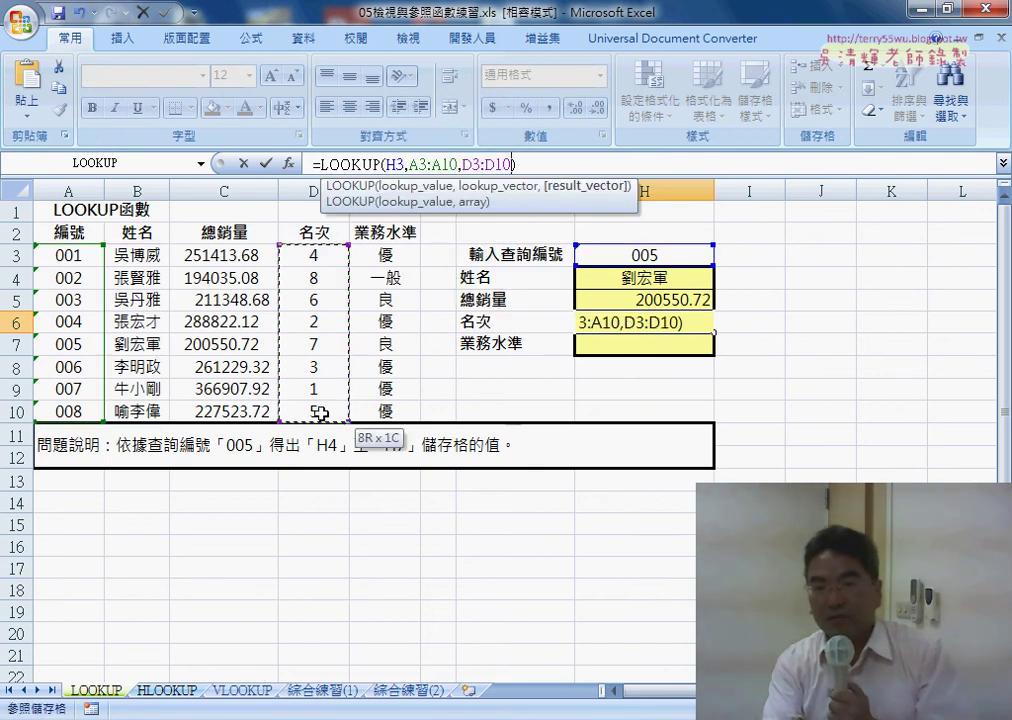
{"action": "left_click", "coordinate": [266, 163]}
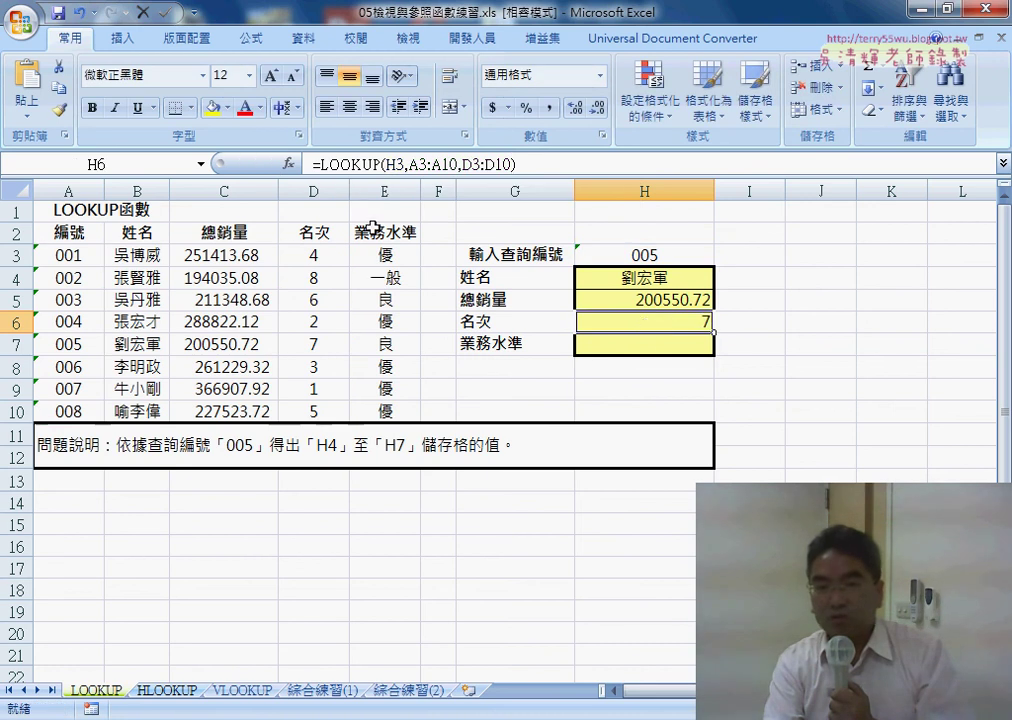
Step: Paste the LOOKUP formula into H7 with result range E3:E10 to return the level 良
{"action": "left_click", "coordinate": [645, 342]}
{"action": "right_click", "coordinate": [388, 164]}
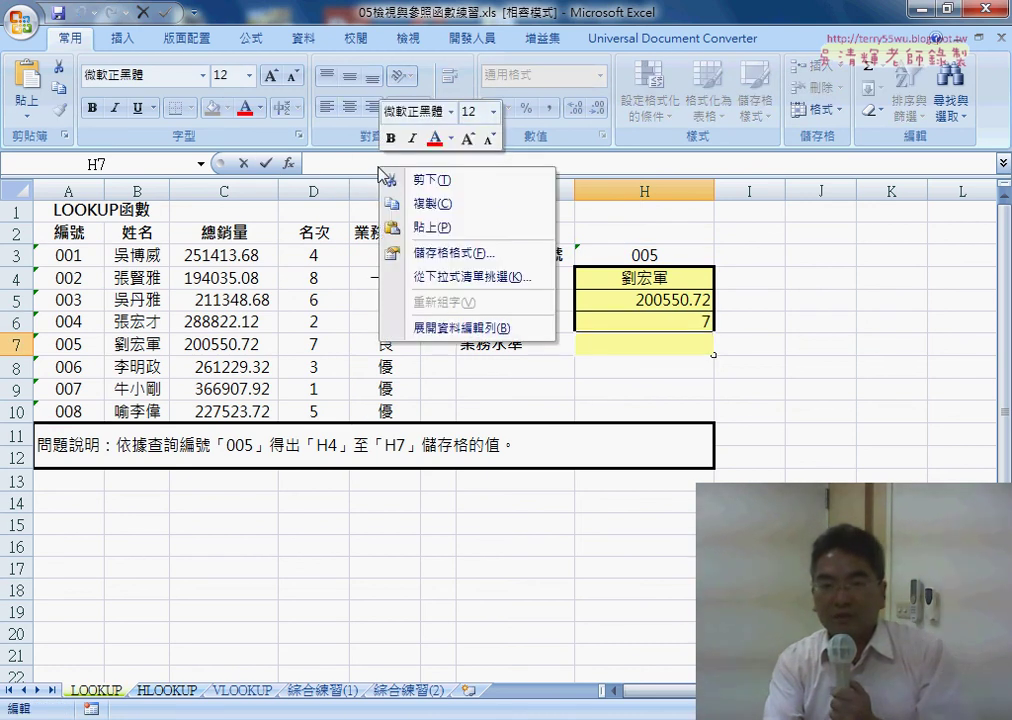
{"action": "left_click", "coordinate": [424, 226]}
{"action": "left_click_drag", "start_coordinate": [461, 163], "coordinate": [511, 163]}
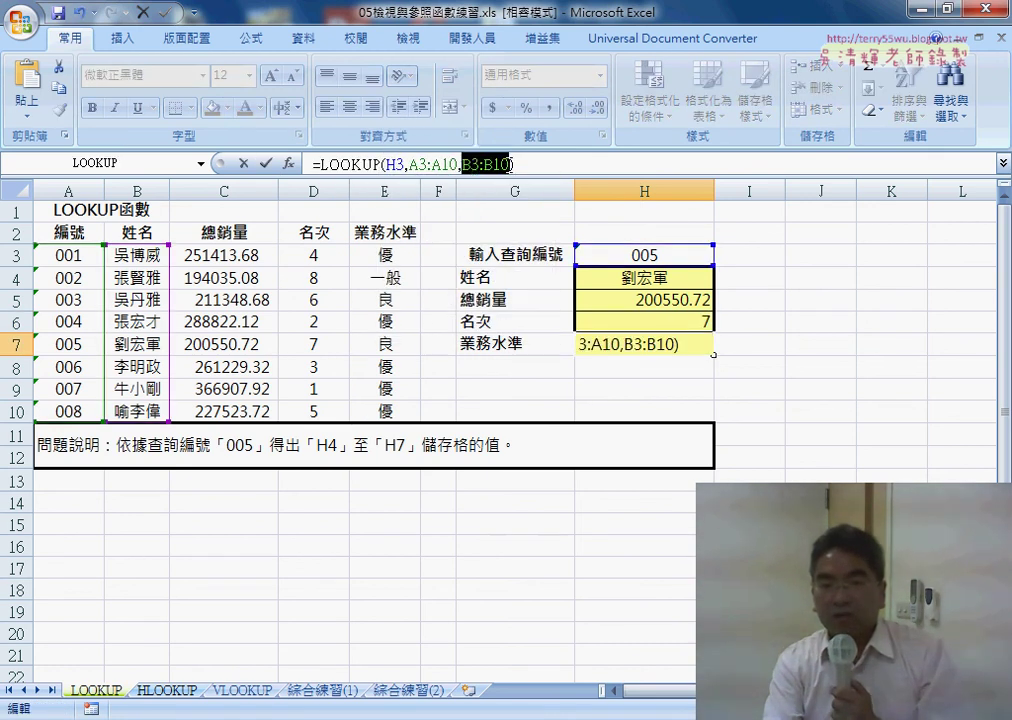
{"action": "left_click_drag", "start_coordinate": [395, 260], "coordinate": [388, 410]}
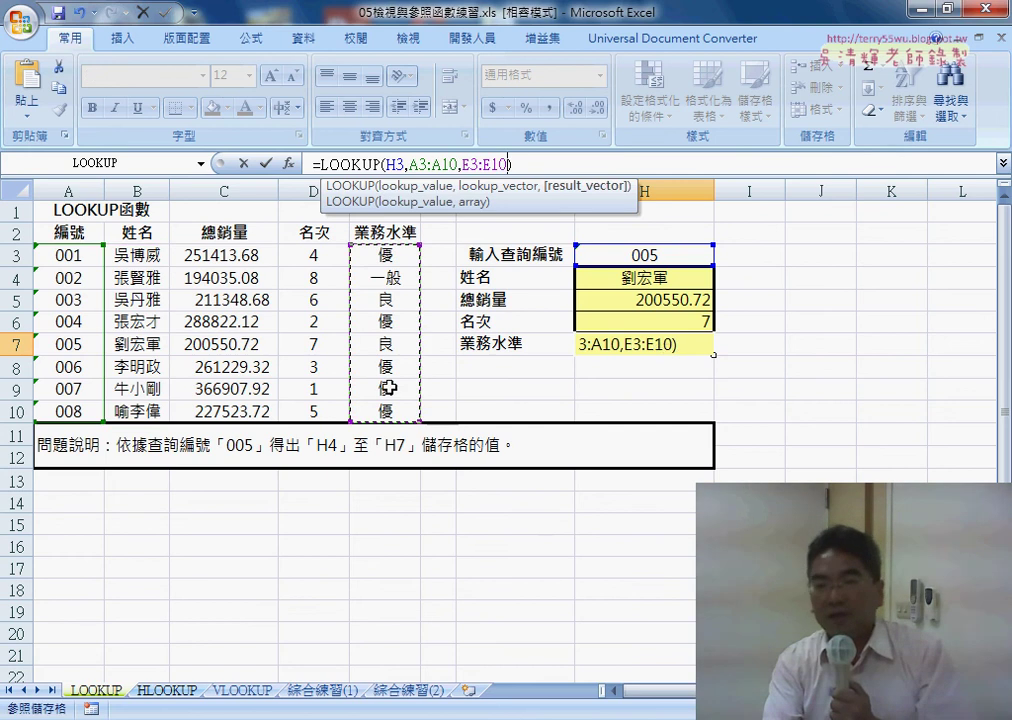
{"action": "left_click", "coordinate": [266, 163]}
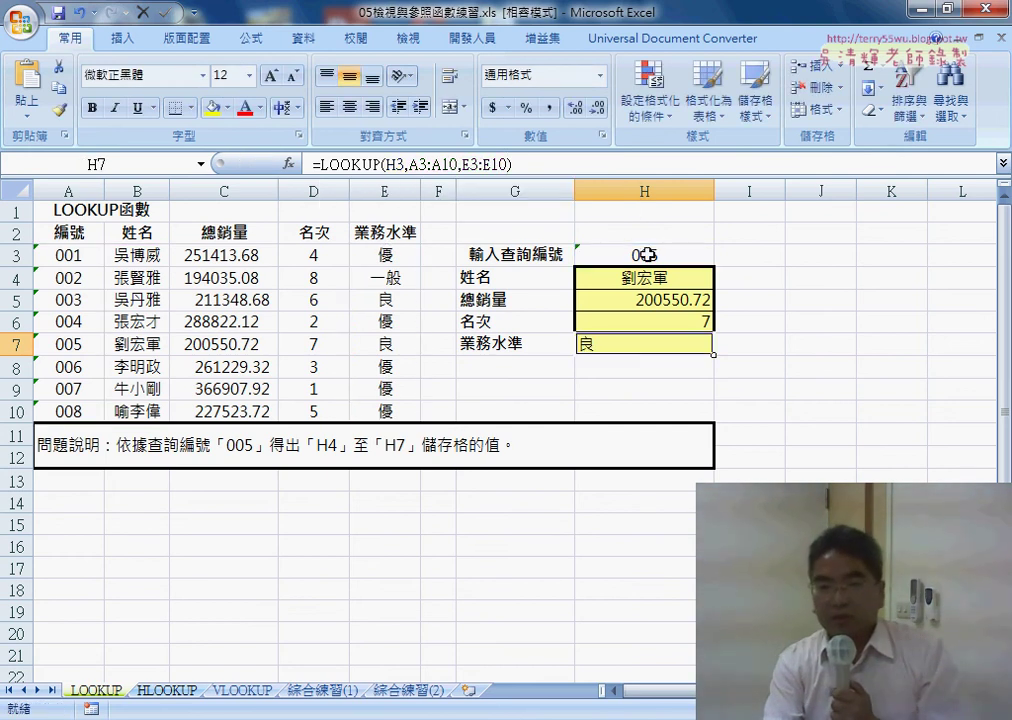
{"action": "left_click_drag", "start_coordinate": [651, 281], "coordinate": [651, 340]}
Step: Center the H4:H7 results and change the lookup ID in H3 to 006
{"action": "left_click", "coordinate": [352, 108]}
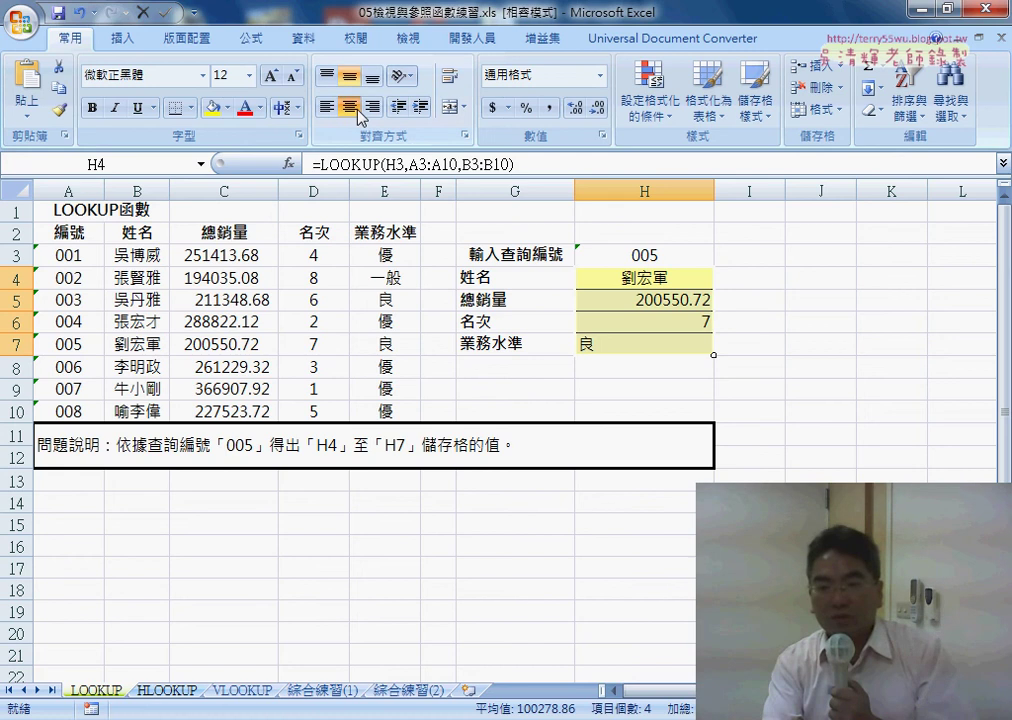
{"action": "left_click", "coordinate": [352, 108]}
{"action": "left_click", "coordinate": [669, 256]}
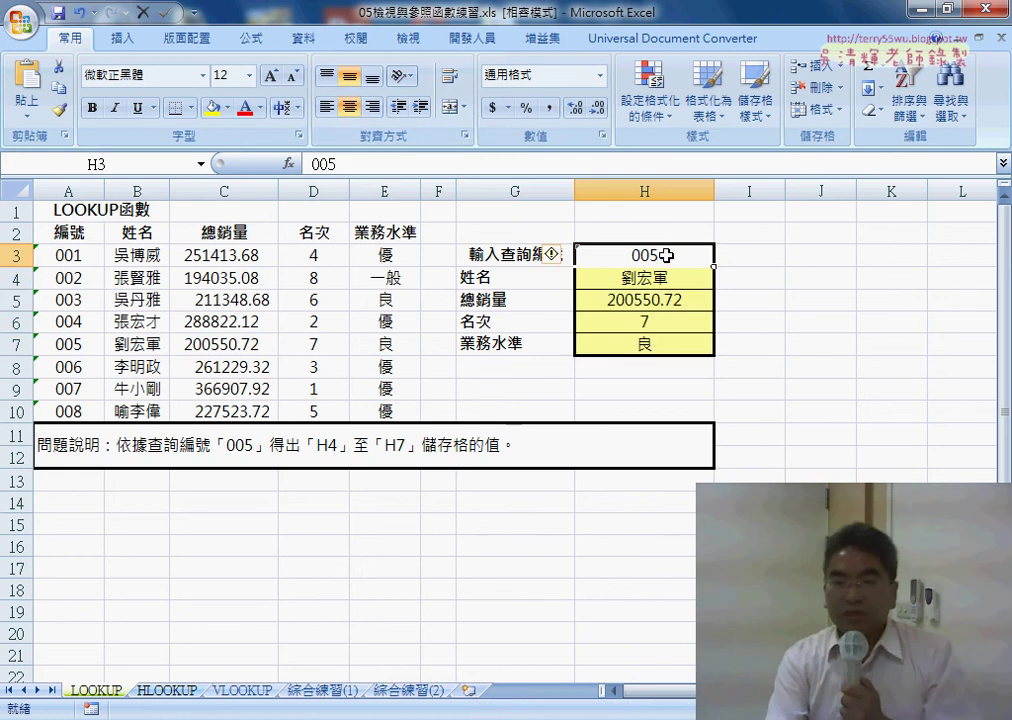
{"action": "double_click", "coordinate": [659, 255]}
{"action": "left_click_drag", "start_coordinate": [648, 255], "coordinate": [665, 254]}
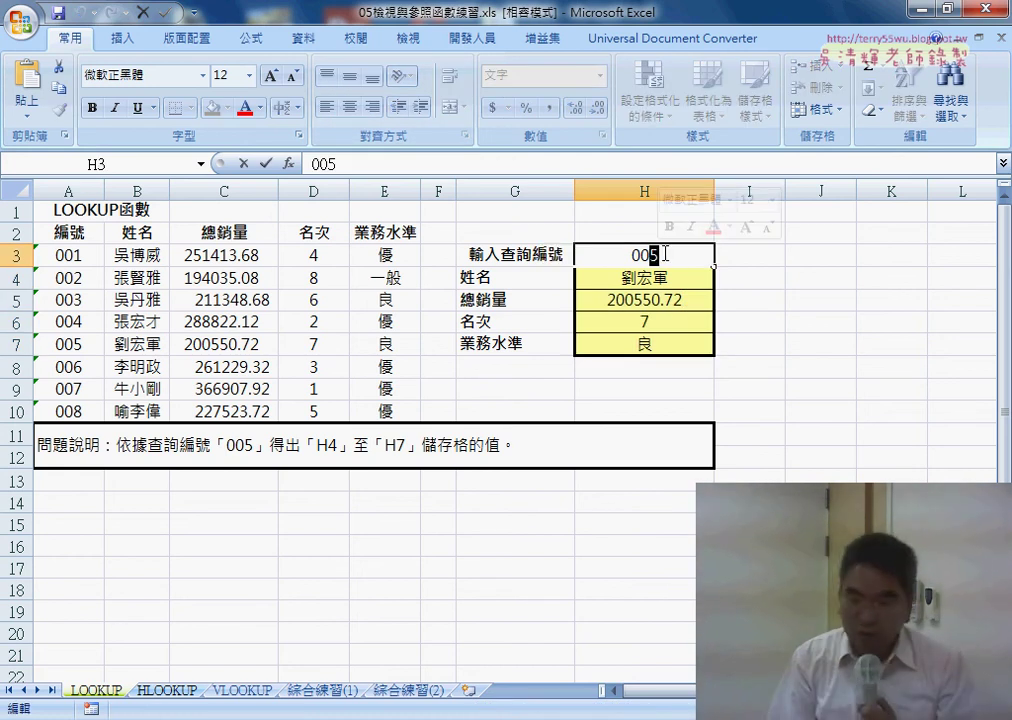
{"action": "type", "text": "6"}
{"action": "key", "text": "Return"}
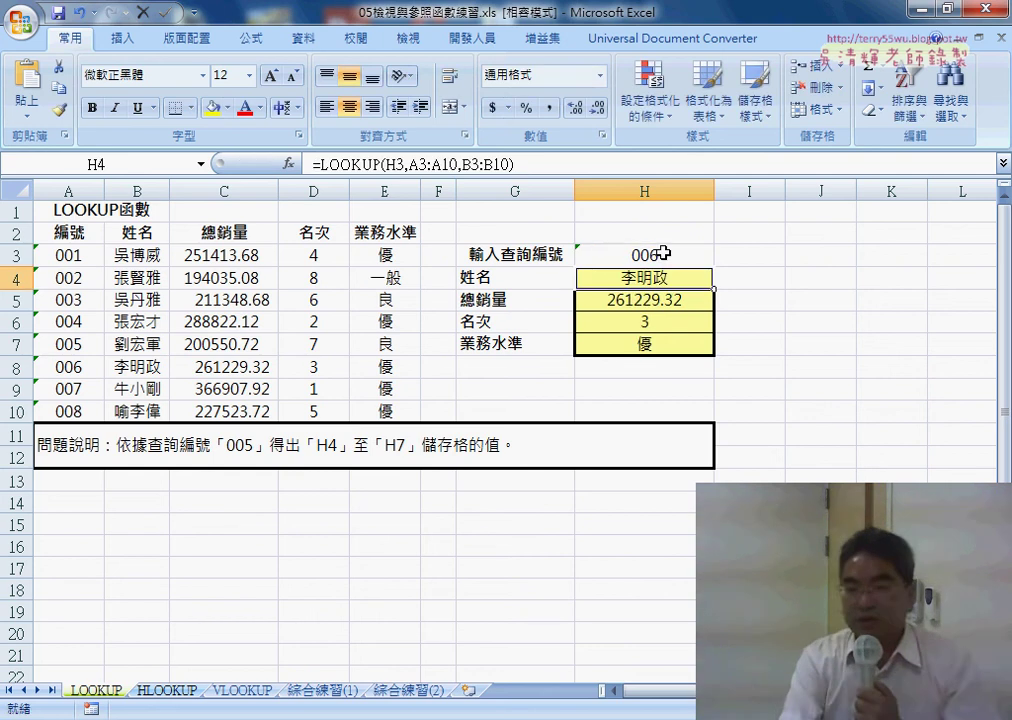
Step: Change the lookup ID in H3 to 009
{"action": "double_click", "coordinate": [655, 252]}
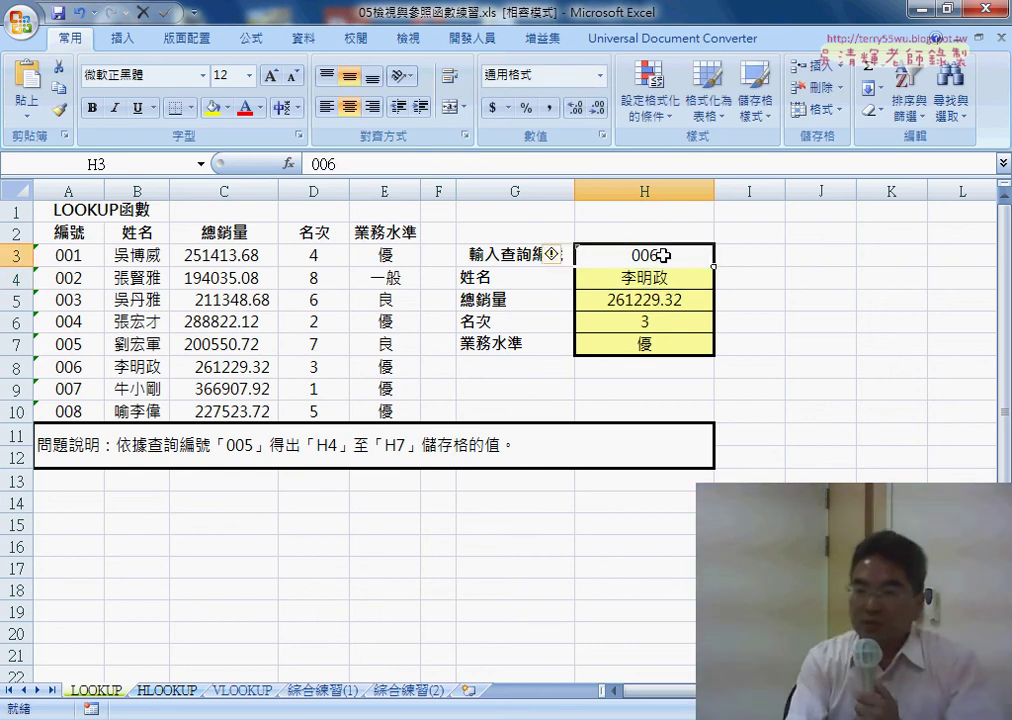
{"action": "left_click_drag", "start_coordinate": [648, 255], "coordinate": [654, 257]}
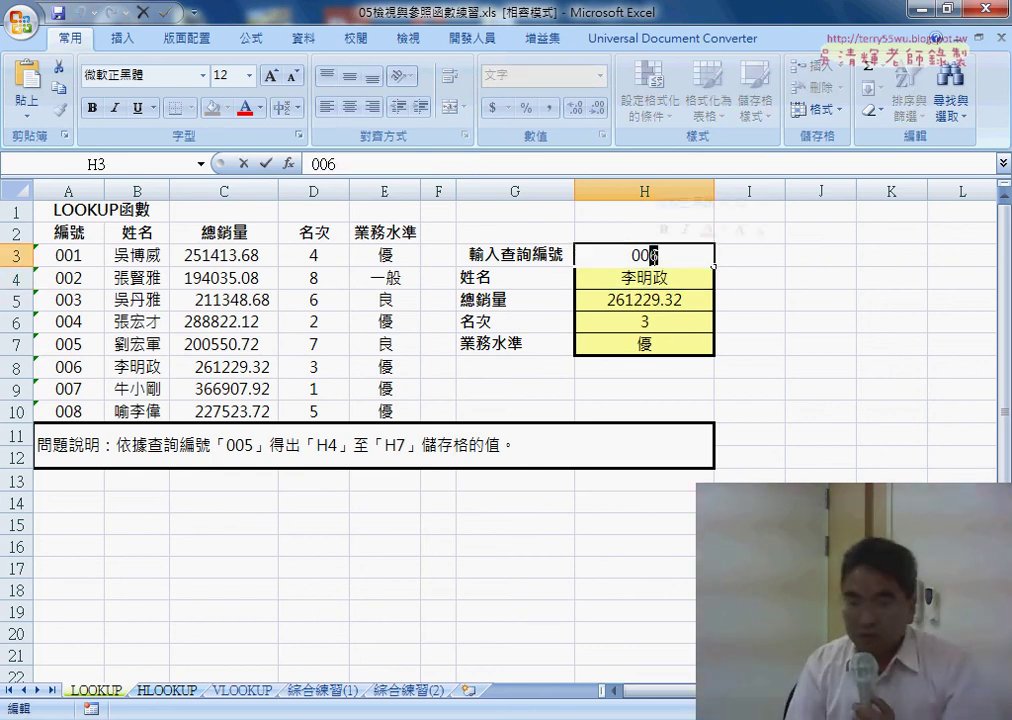
{"action": "type", "text": "9"}
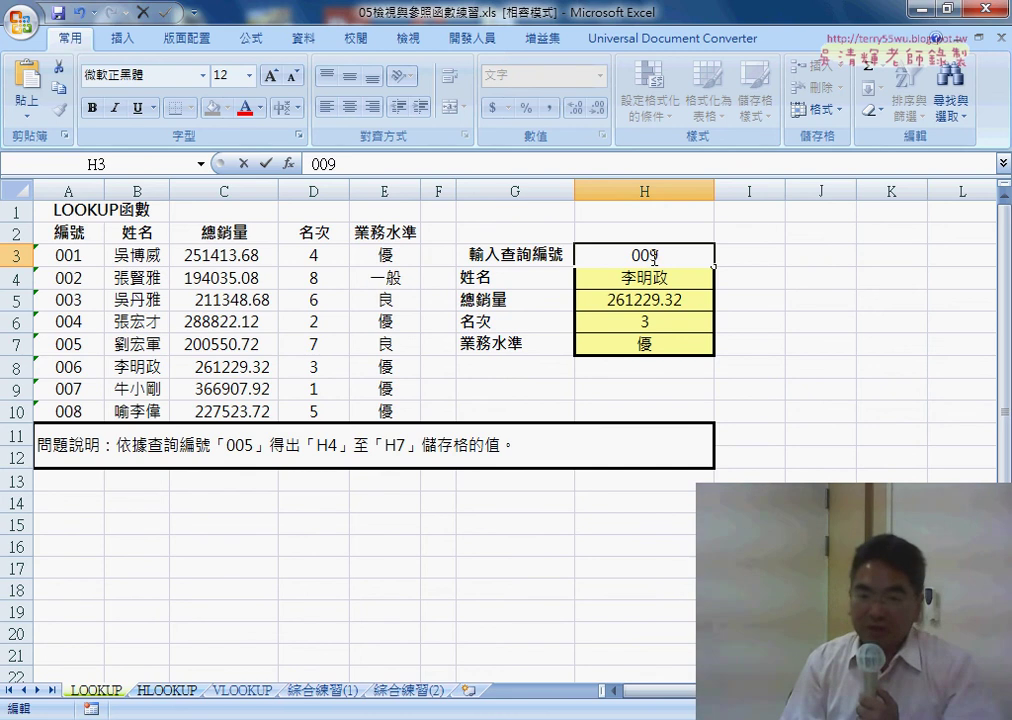
{"action": "key", "text": "Return"}
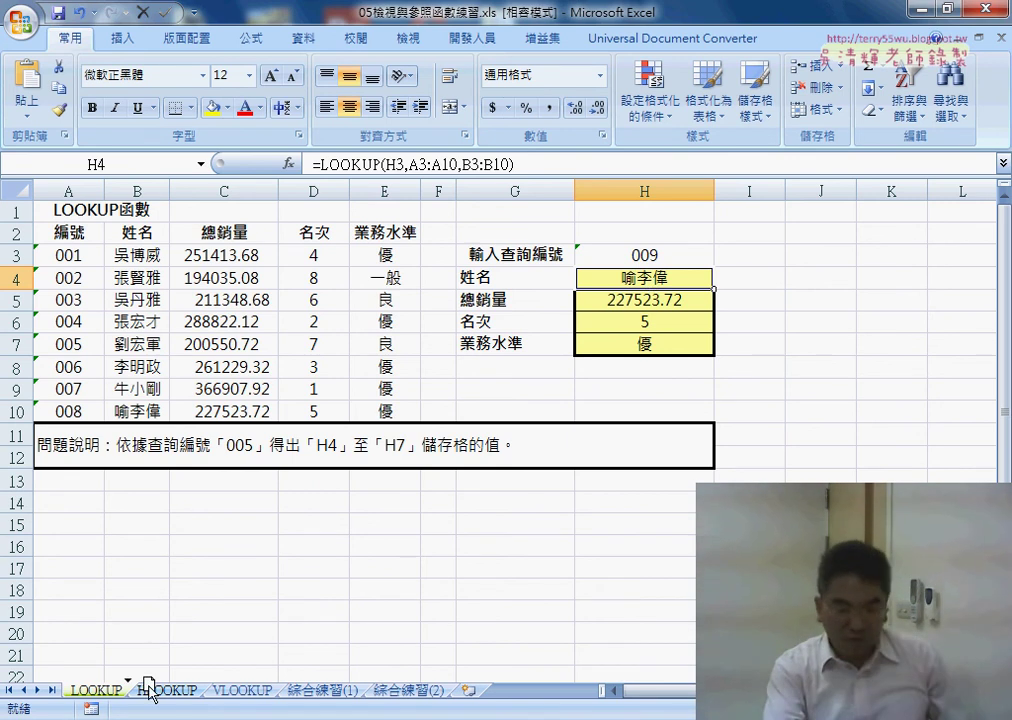
Step: Duplicate the LOOKUP sheet as 'VLOOKUP (2)' and delete the results in H4:H7
{"action": "left_click_drag", "start_coordinate": [148, 690], "coordinate": [150, 692]}
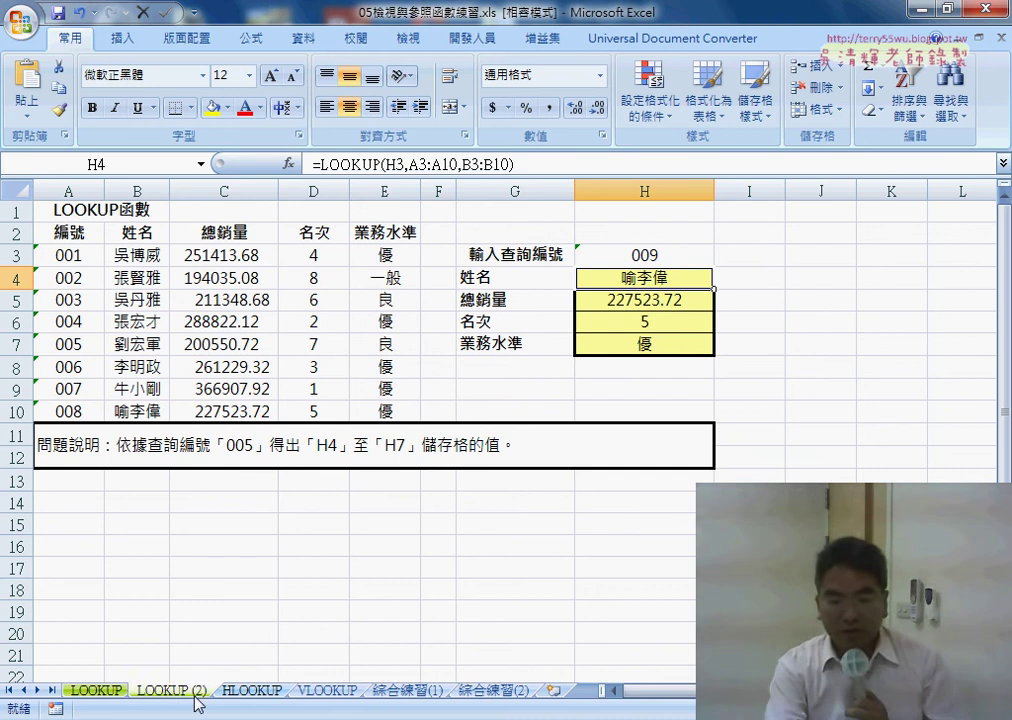
{"action": "left_click", "coordinate": [178, 690]}
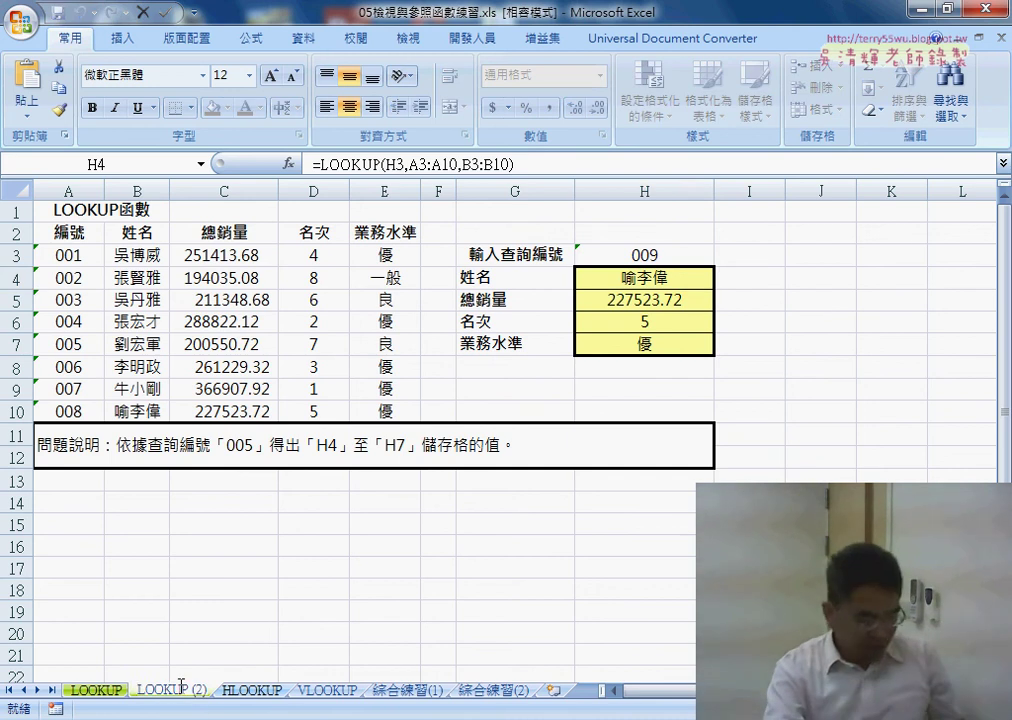
{"action": "type", "text": "V"}
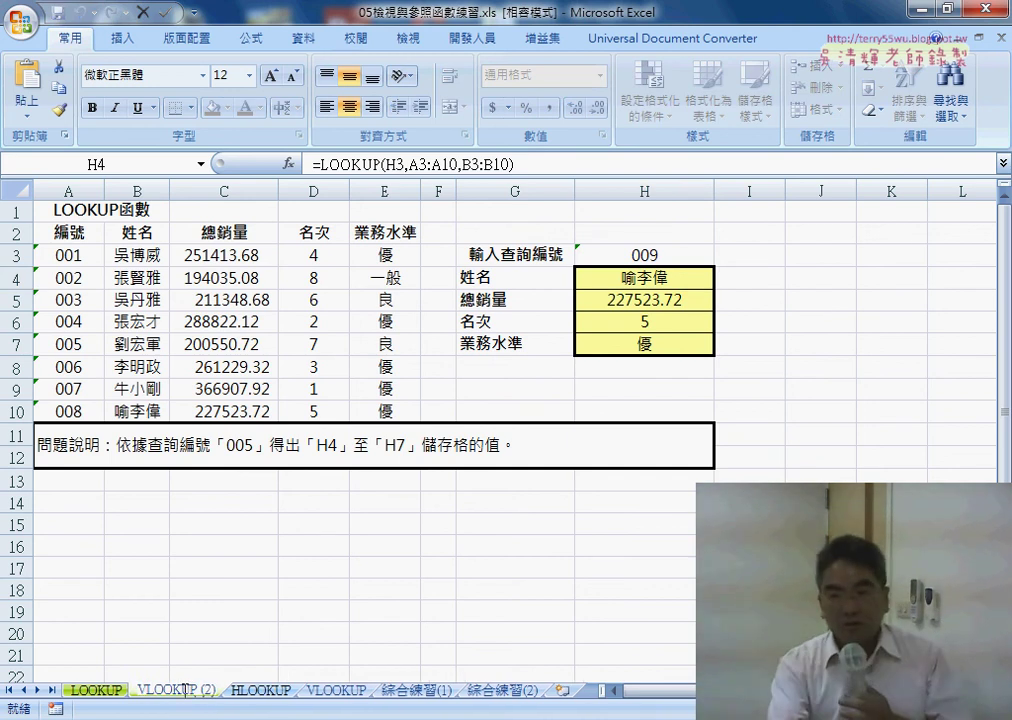
{"action": "left_click", "coordinate": [314, 568]}
{"action": "left_click_drag", "start_coordinate": [648, 280], "coordinate": [657, 347]}
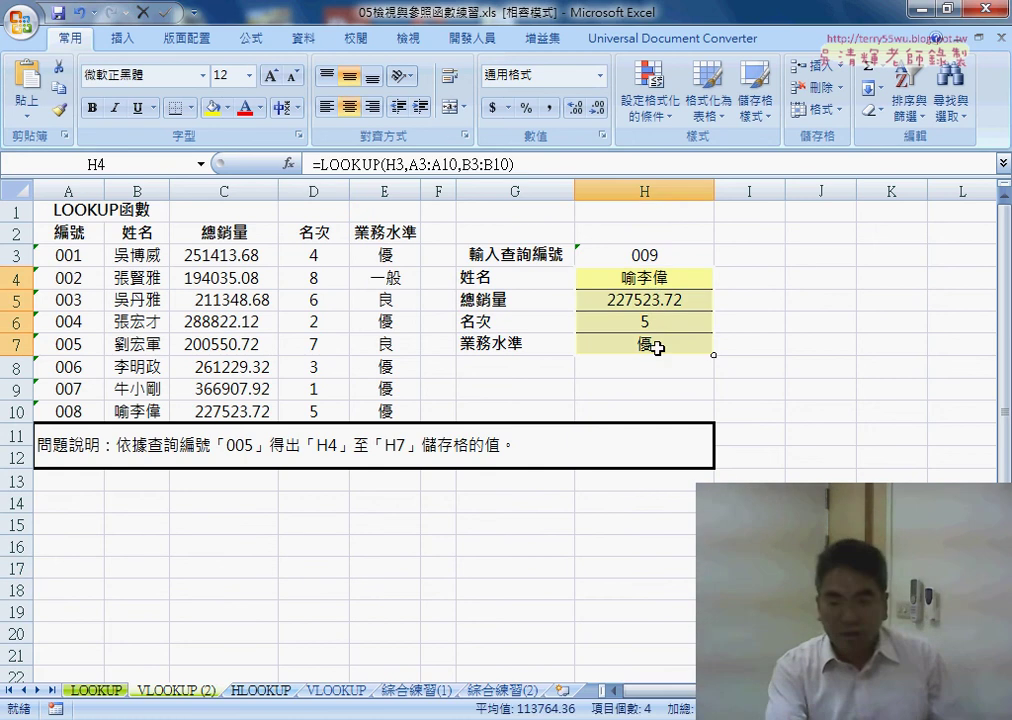
{"action": "key", "text": "Delete"}
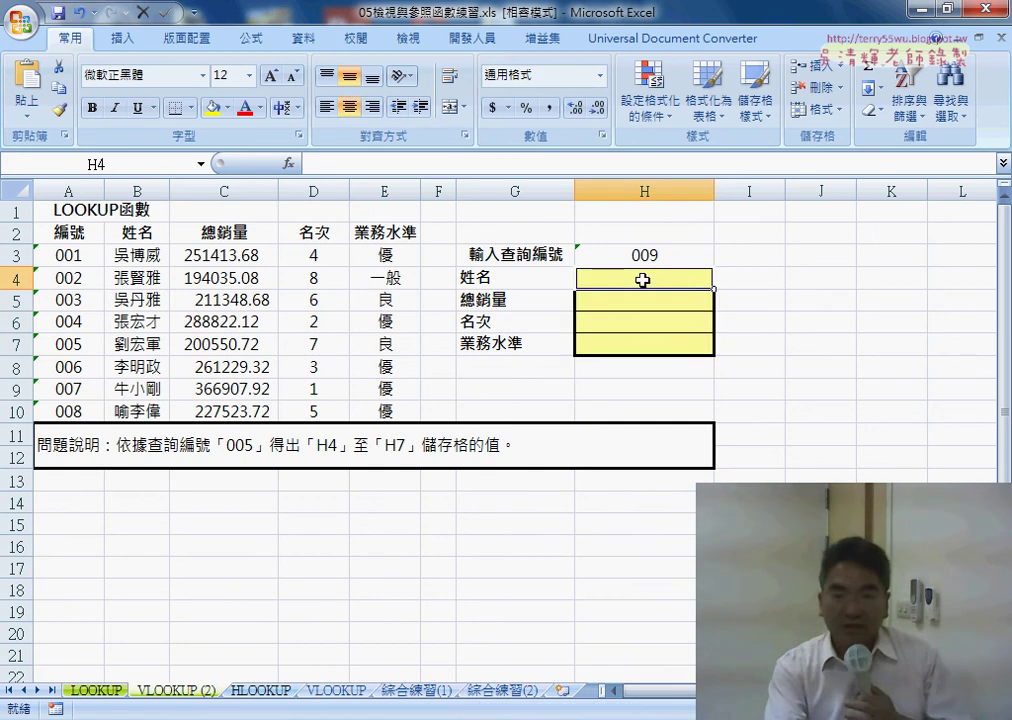
Step: Insert VLOOKUP into H4 from the Lookup & Reference functions
{"action": "left_click", "coordinate": [298, 165]}
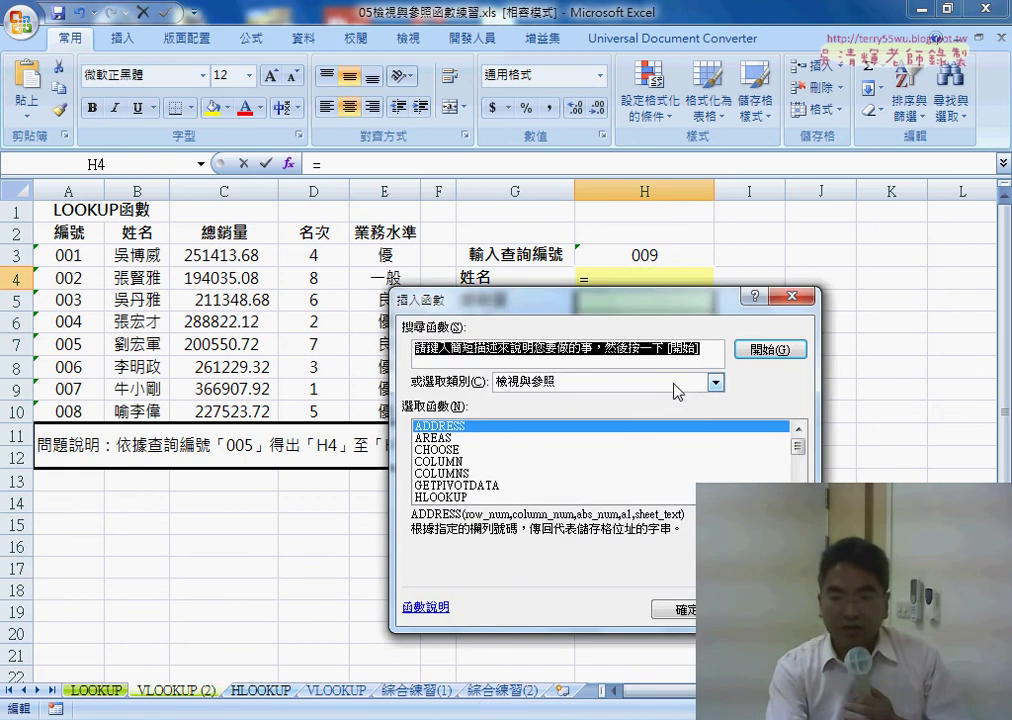
{"action": "left_click_drag", "start_coordinate": [799, 446], "coordinate": [799, 477]}
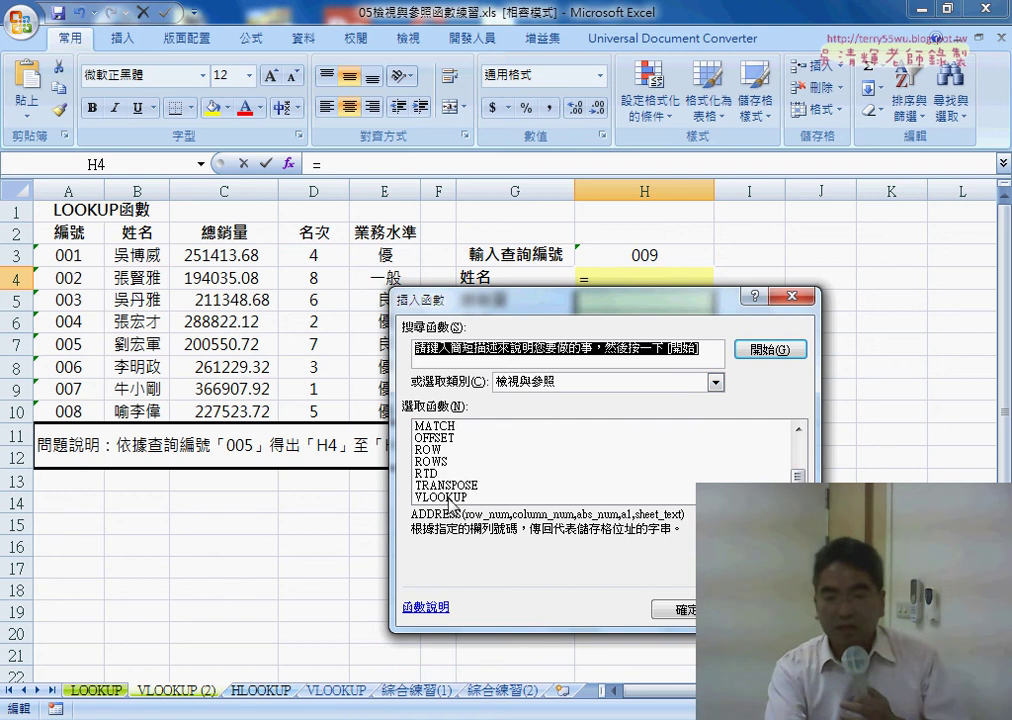
{"action": "left_click", "coordinate": [503, 498]}
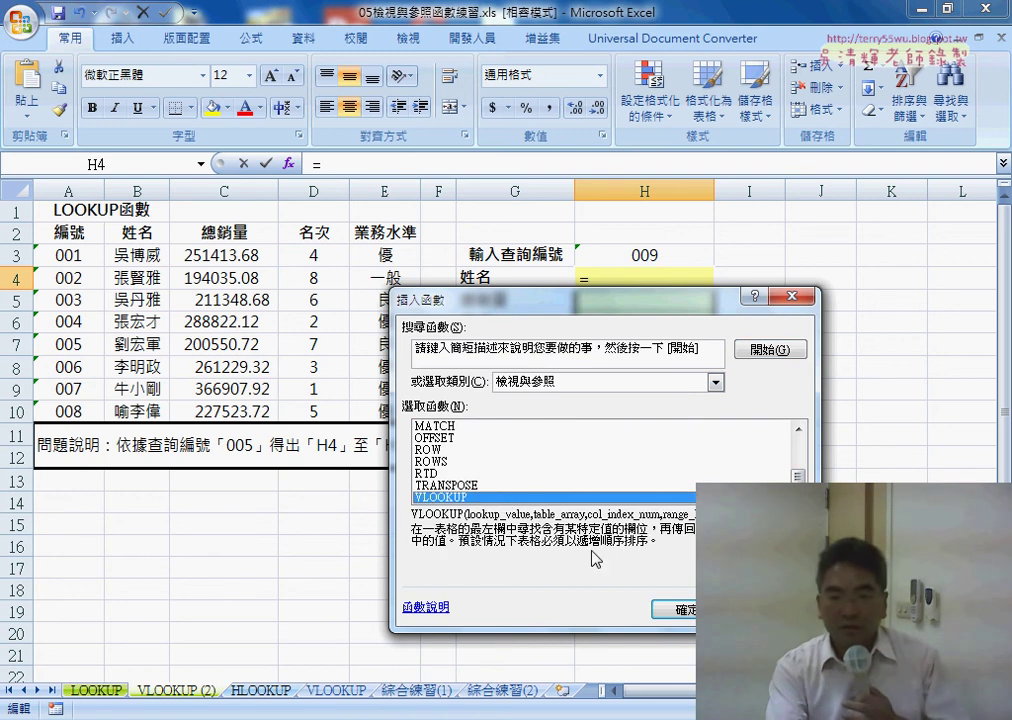
{"action": "left_click", "coordinate": [688, 609]}
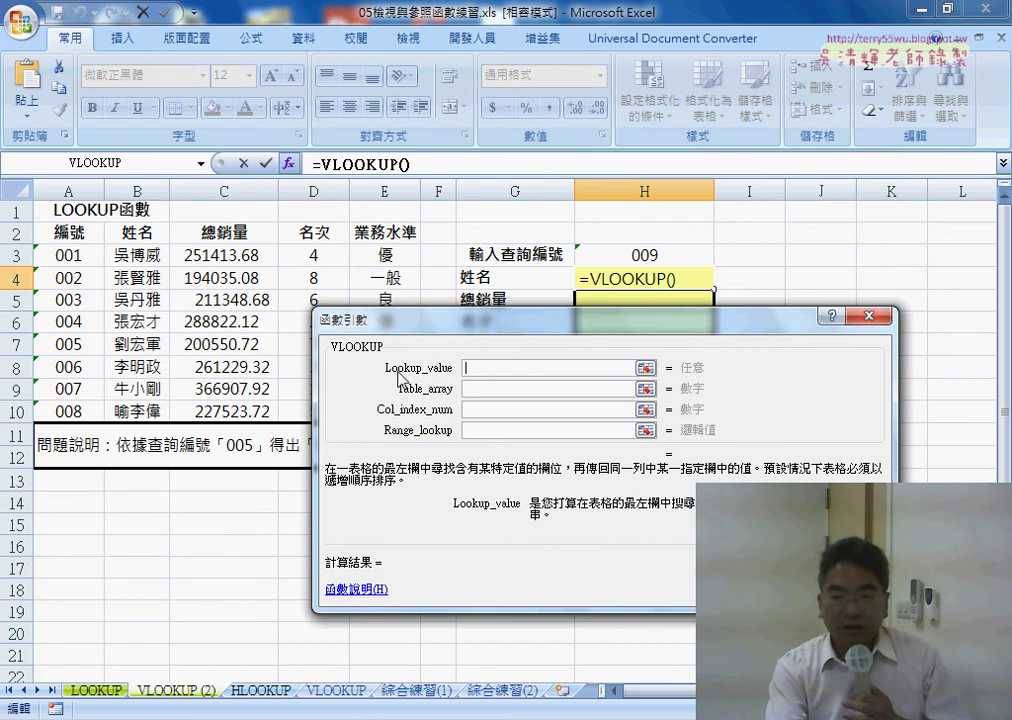
Step: Set VLOOKUP's lookup value to H3 and its table array to A3:E10
{"action": "left_click", "coordinate": [645, 255]}
{"action": "left_click_drag", "start_coordinate": [480, 319], "coordinate": [653, 324]}
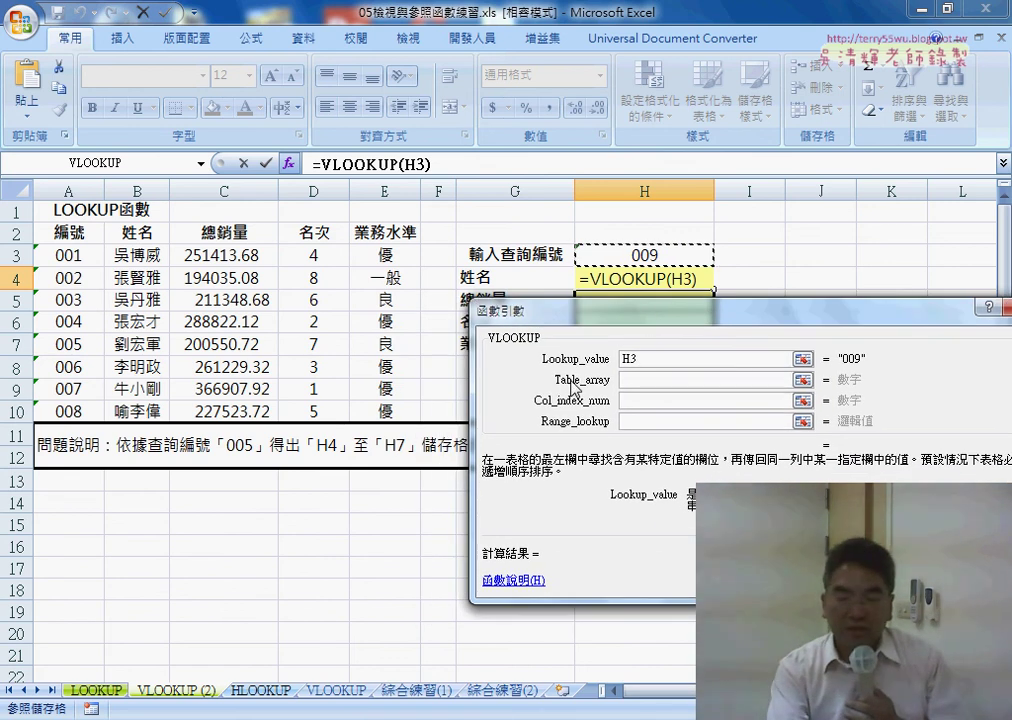
{"action": "left_click", "coordinate": [625, 380]}
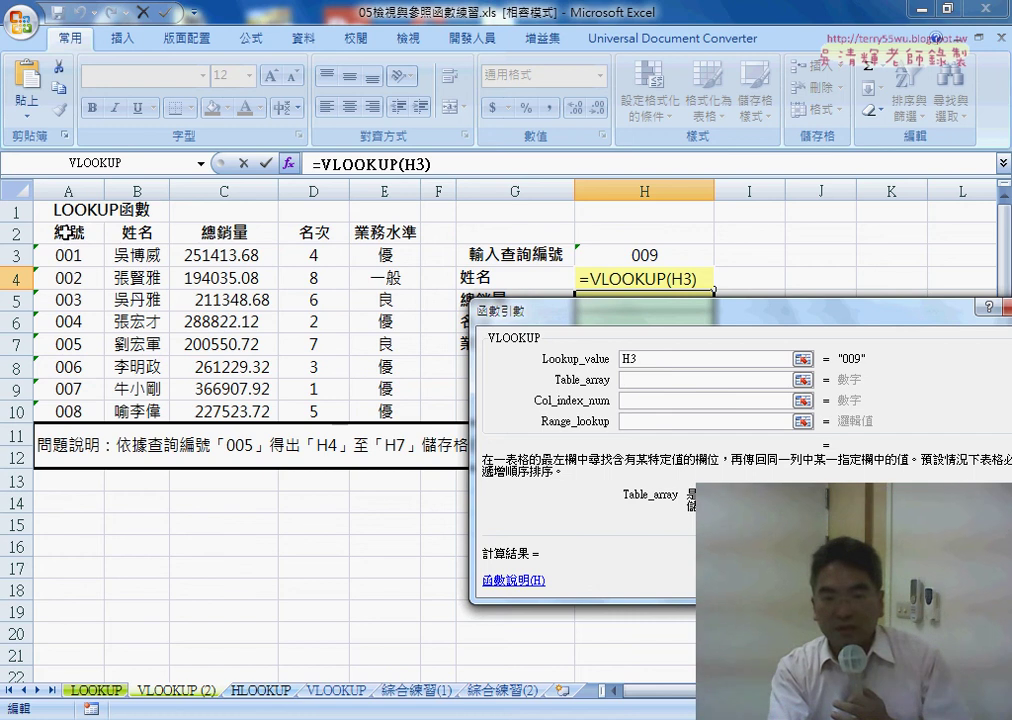
{"action": "left_click_drag", "start_coordinate": [65, 254], "coordinate": [387, 411]}
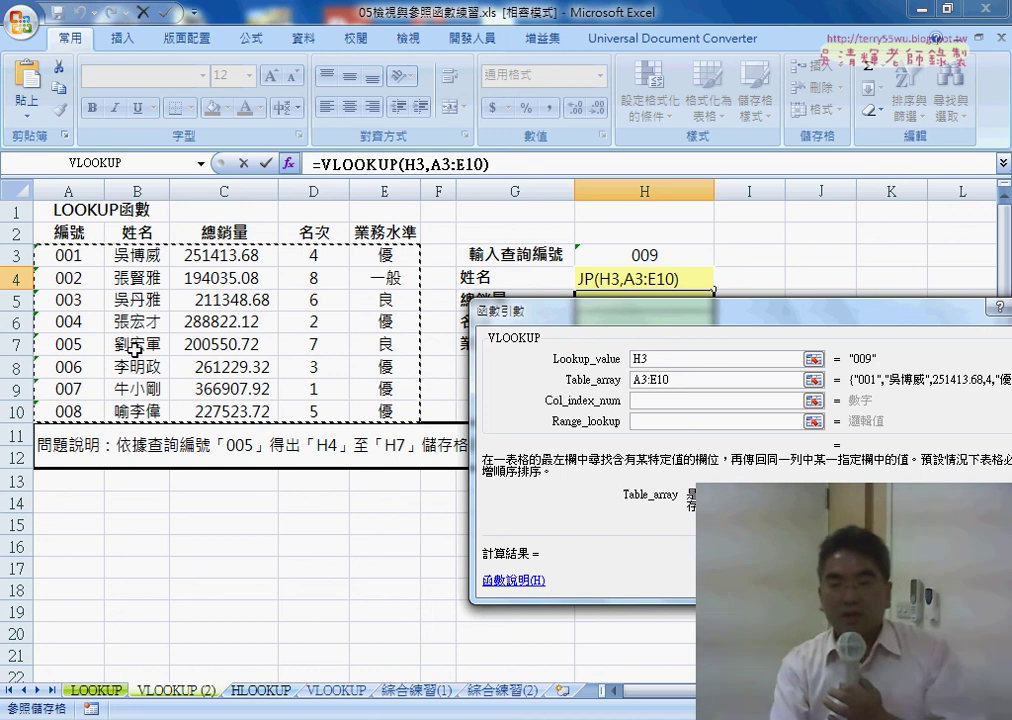
Step: Enter column index 2 and range lookup 0, committing =VLOOKUP(H3,A3:E10,2,0) in H4
{"action": "left_click", "coordinate": [665, 401]}
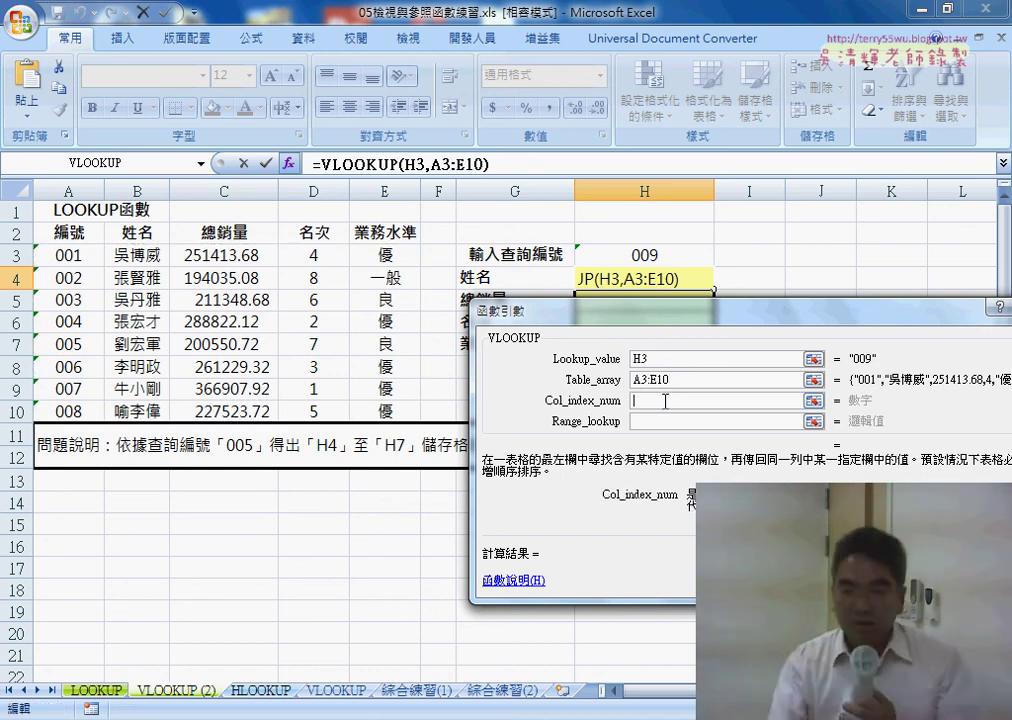
{"action": "type", "text": "2"}
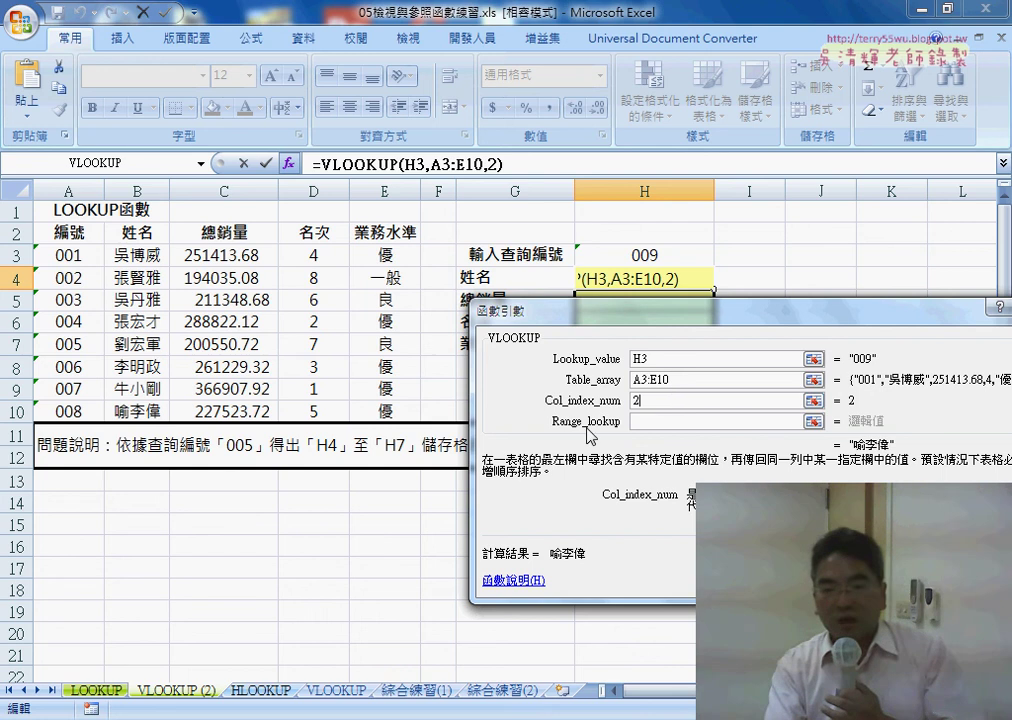
{"action": "left_click", "coordinate": [650, 423]}
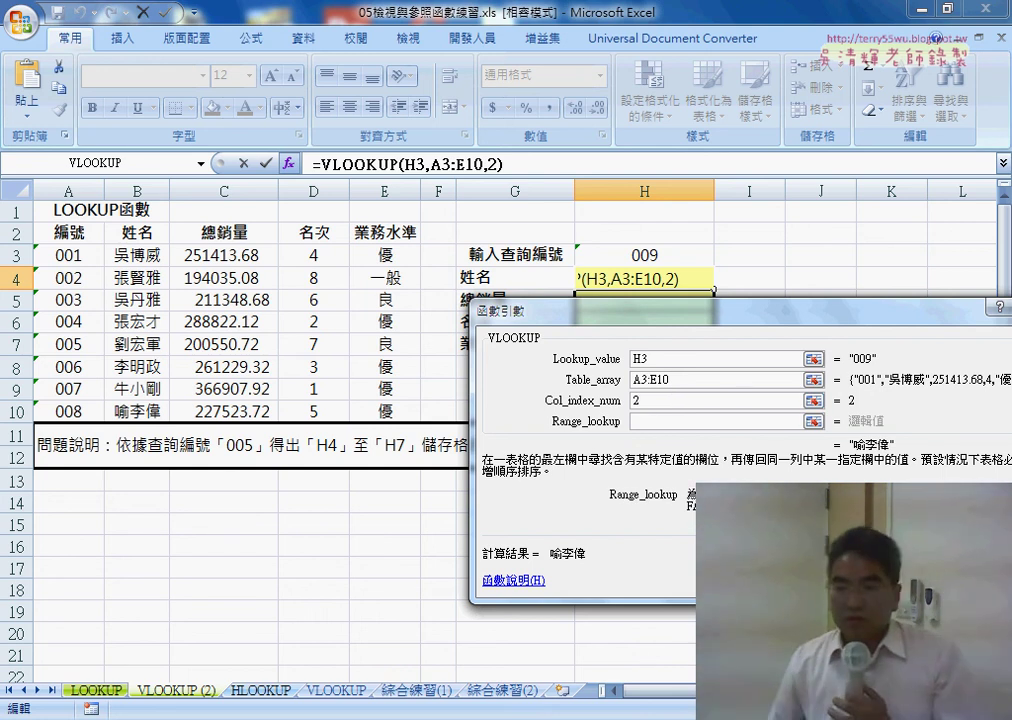
{"action": "type", "text": "0"}
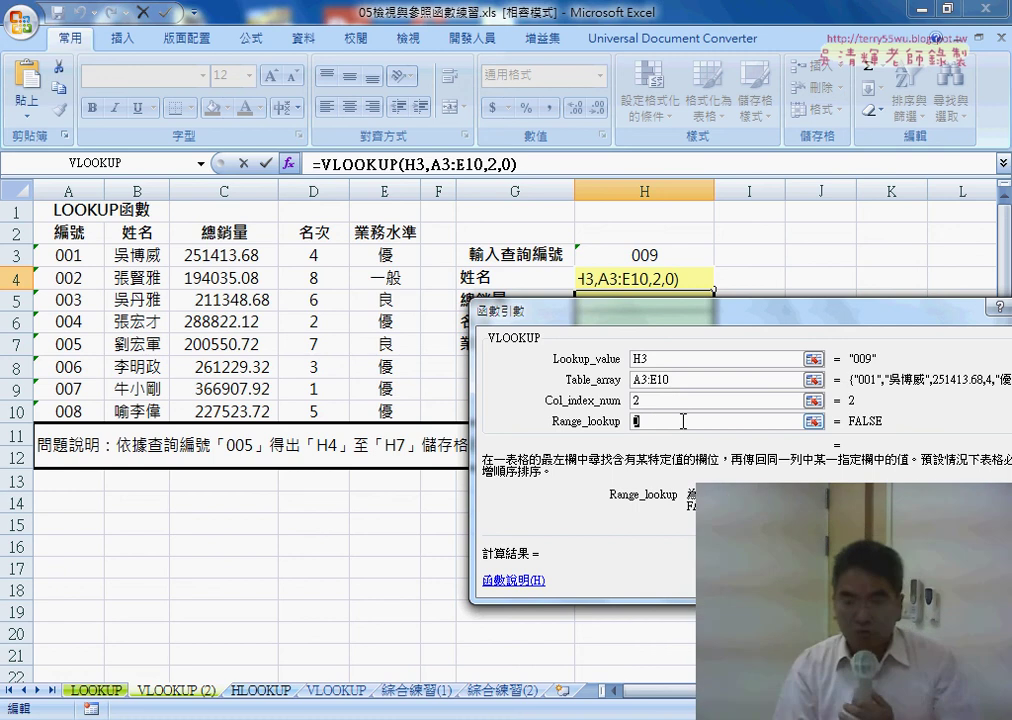
{"action": "type", "text": "1"}
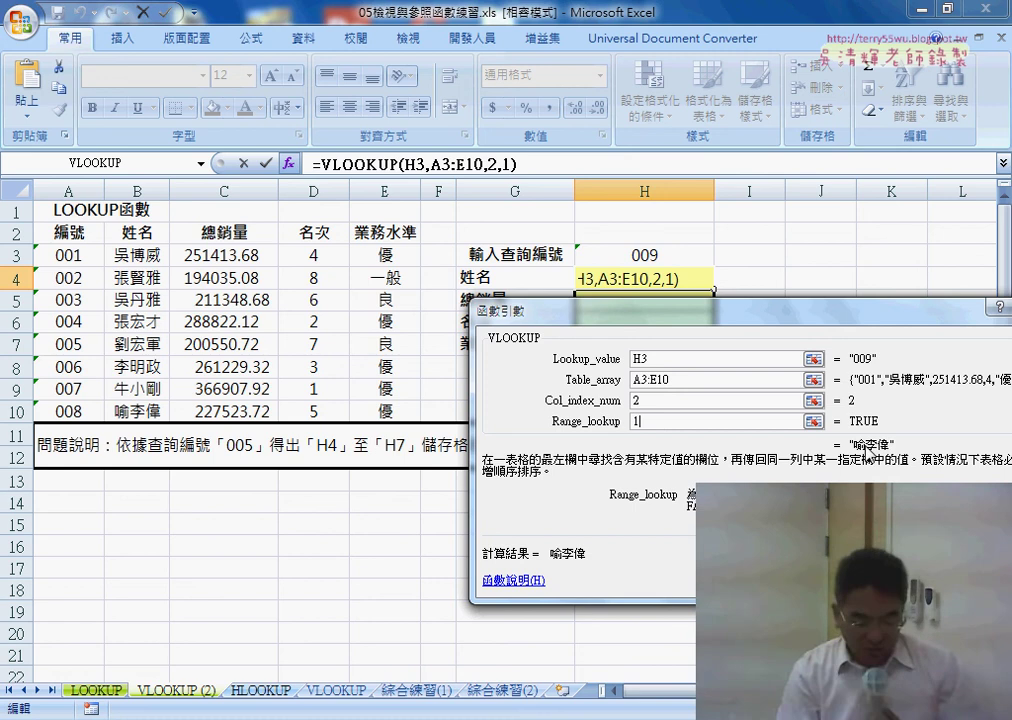
{"action": "key", "text": "BackSpace"}
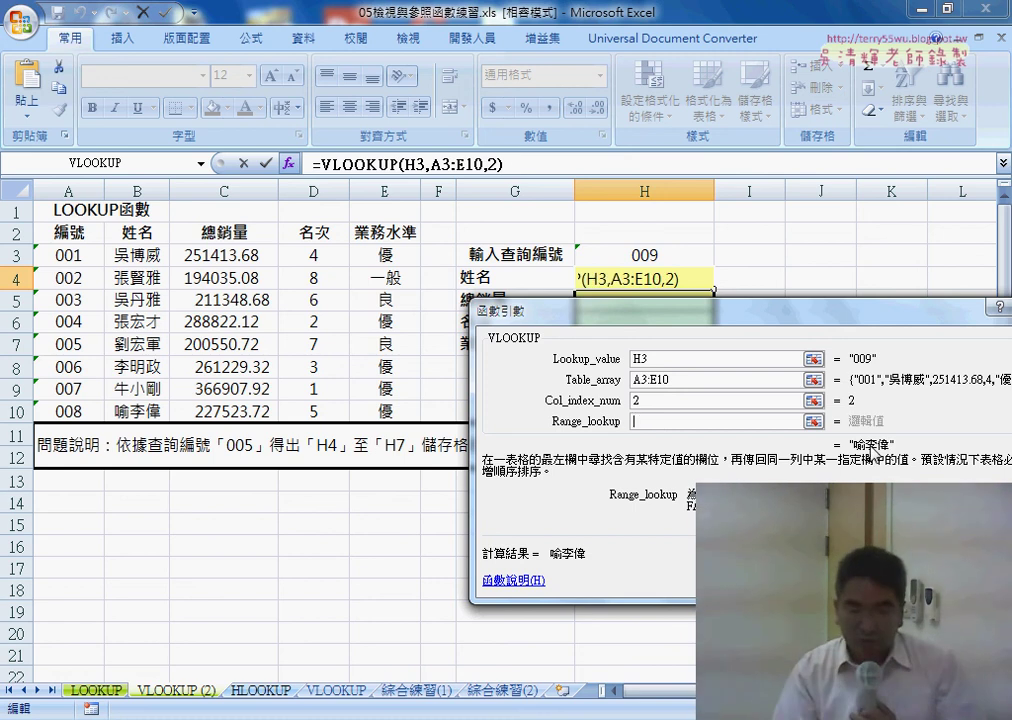
{"action": "type", "text": "0"}
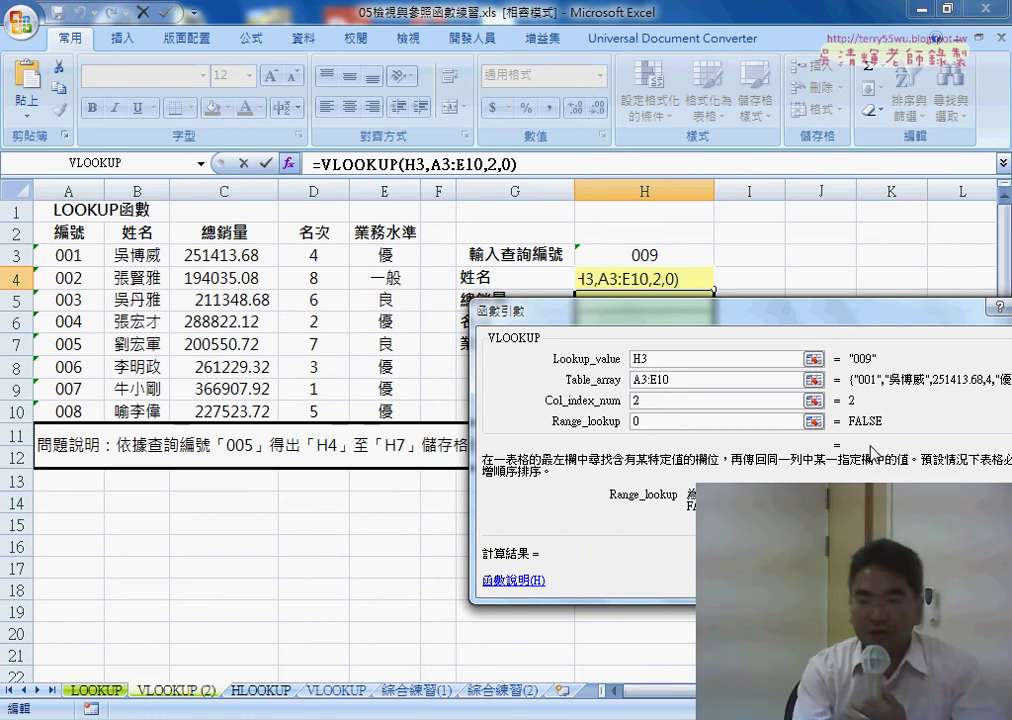
{"action": "key", "text": "Return"}
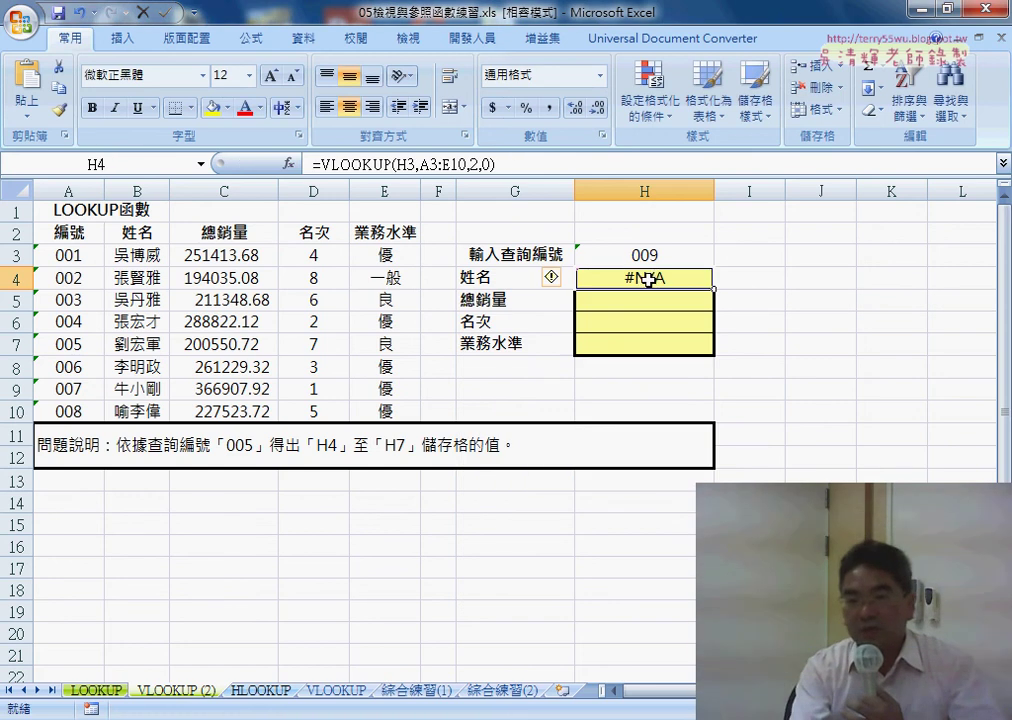
Step: Try TRUE as H4's VLOOKUP match type, then restore it to 0 for exact match
{"action": "left_click", "coordinate": [505, 163]}
{"action": "double_click", "coordinate": [487, 163]}
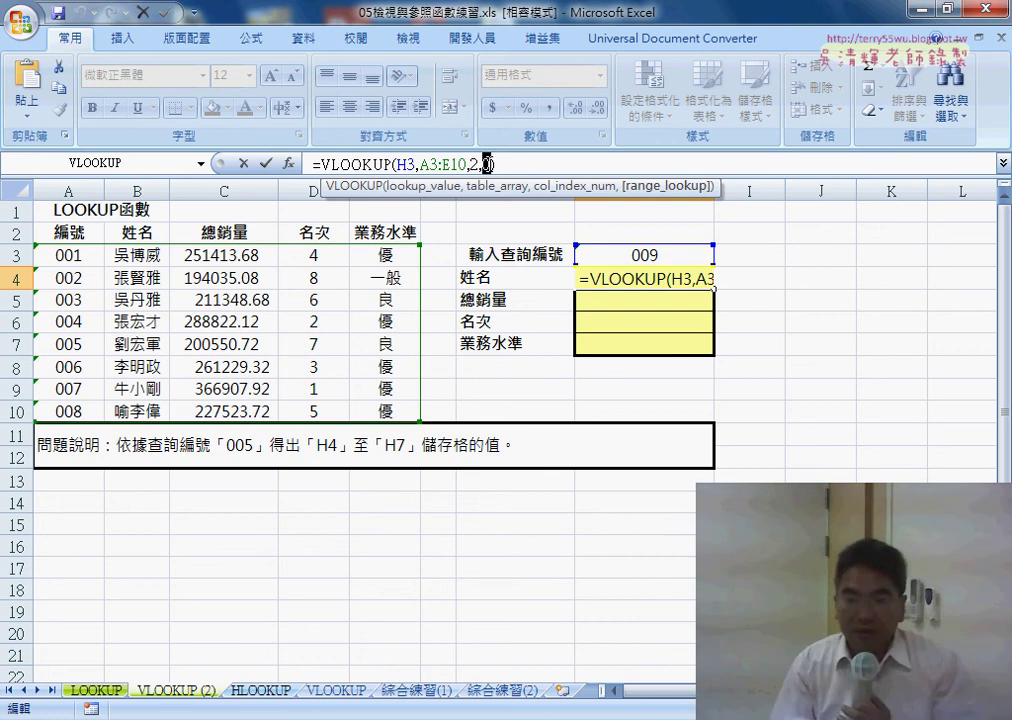
{"action": "type", "text": "1"}
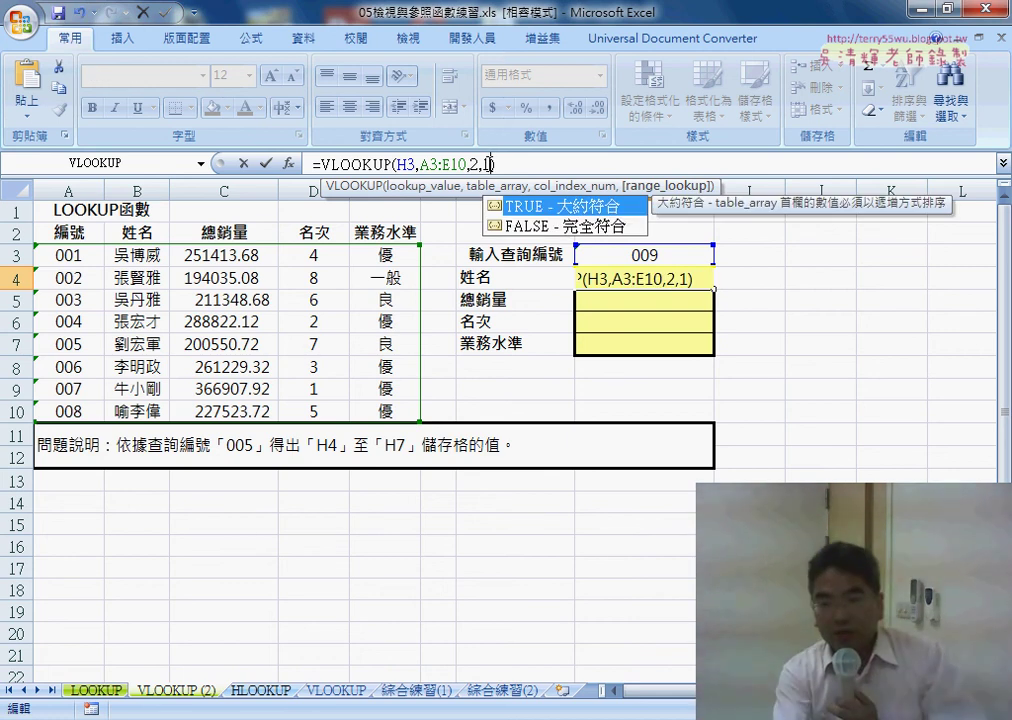
{"action": "double_click", "coordinate": [593, 210]}
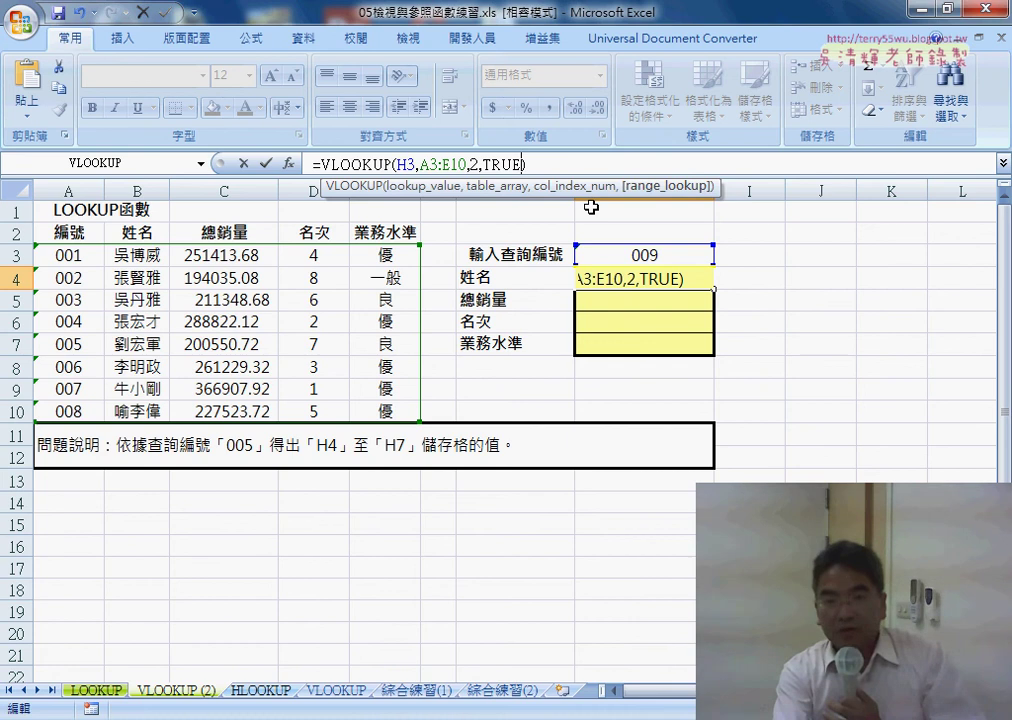
{"action": "left_click", "coordinate": [266, 165]}
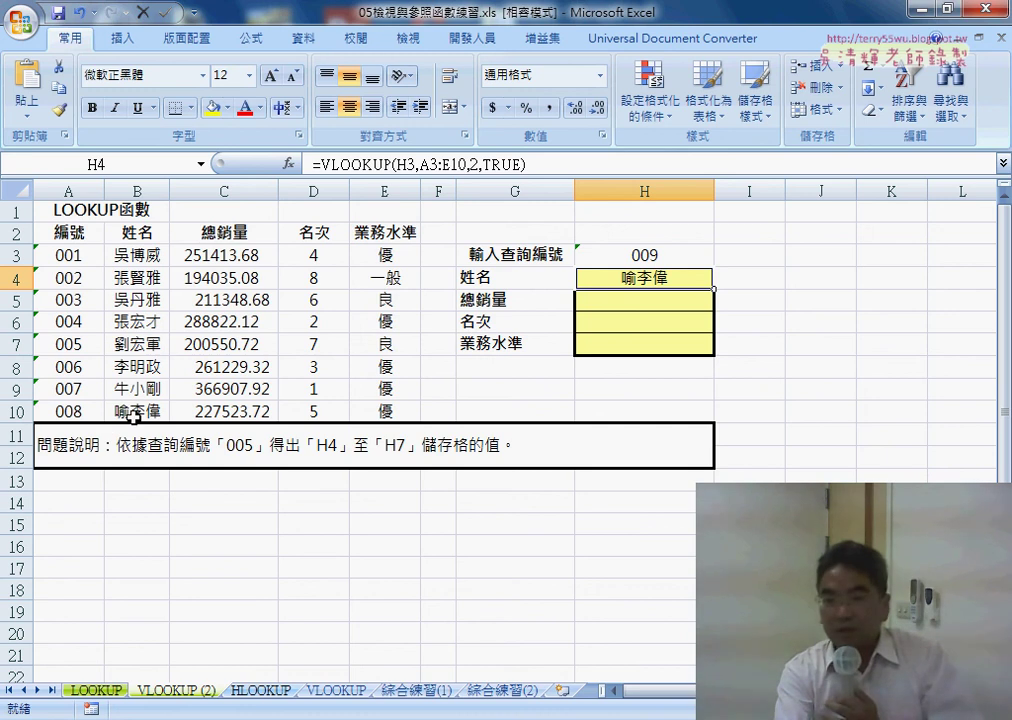
{"action": "left_click", "coordinate": [493, 165]}
{"action": "double_click", "coordinate": [494, 164]}
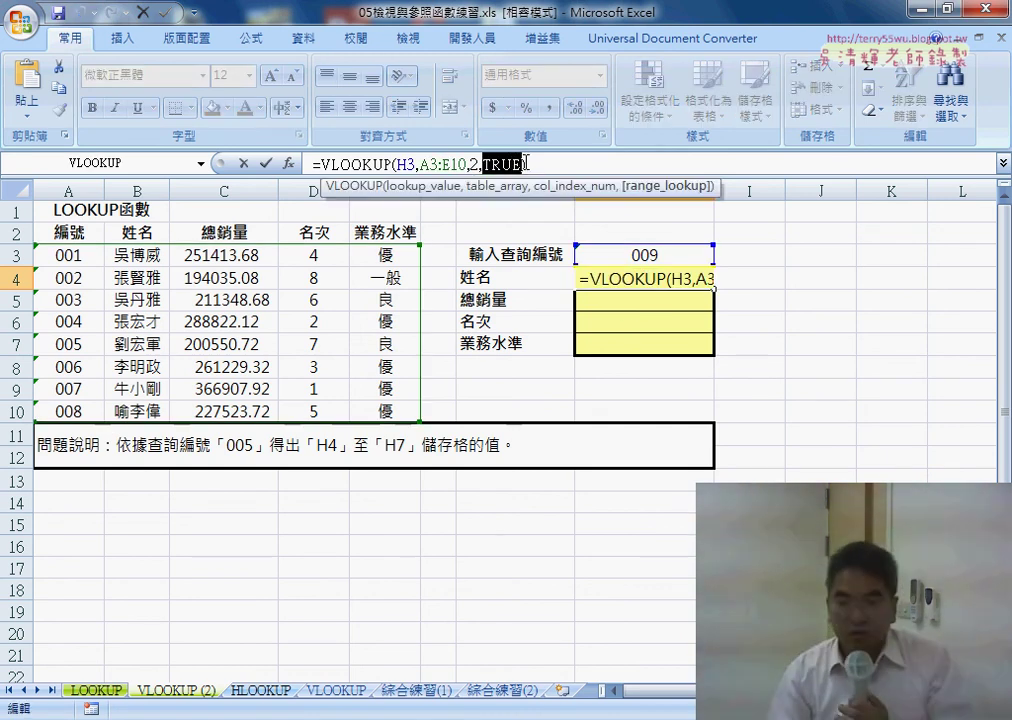
{"action": "type", "text": "0"}
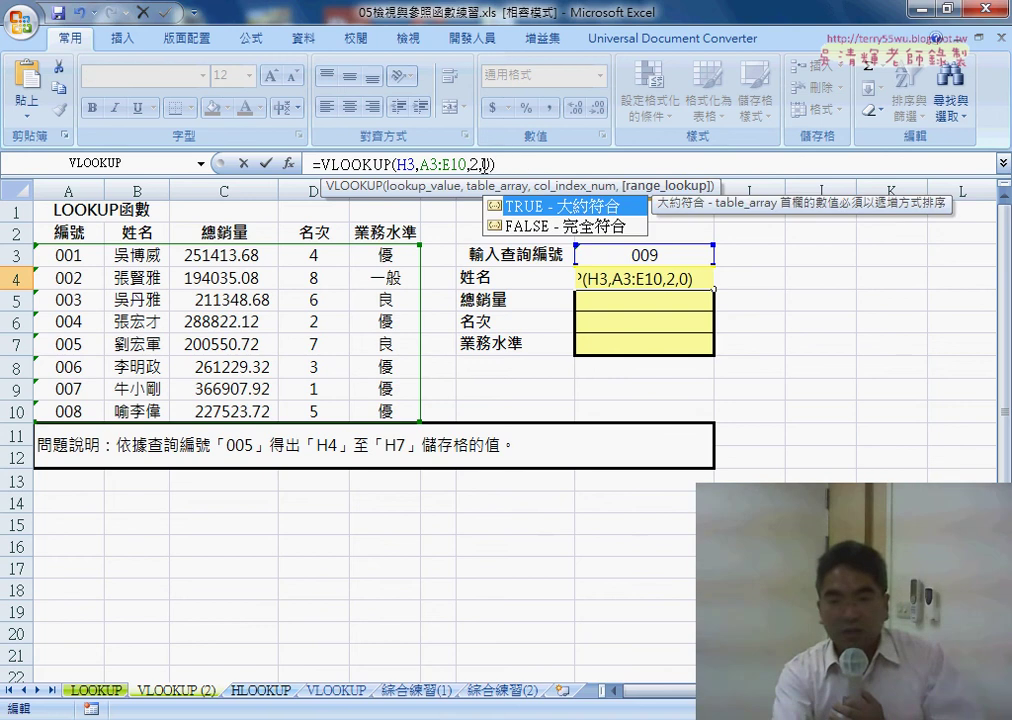
{"action": "left_click", "coordinate": [266, 164]}
Step: Change the lookup ID in H3 to 008 so H4 returns that employee's name
{"action": "left_click", "coordinate": [660, 258]}
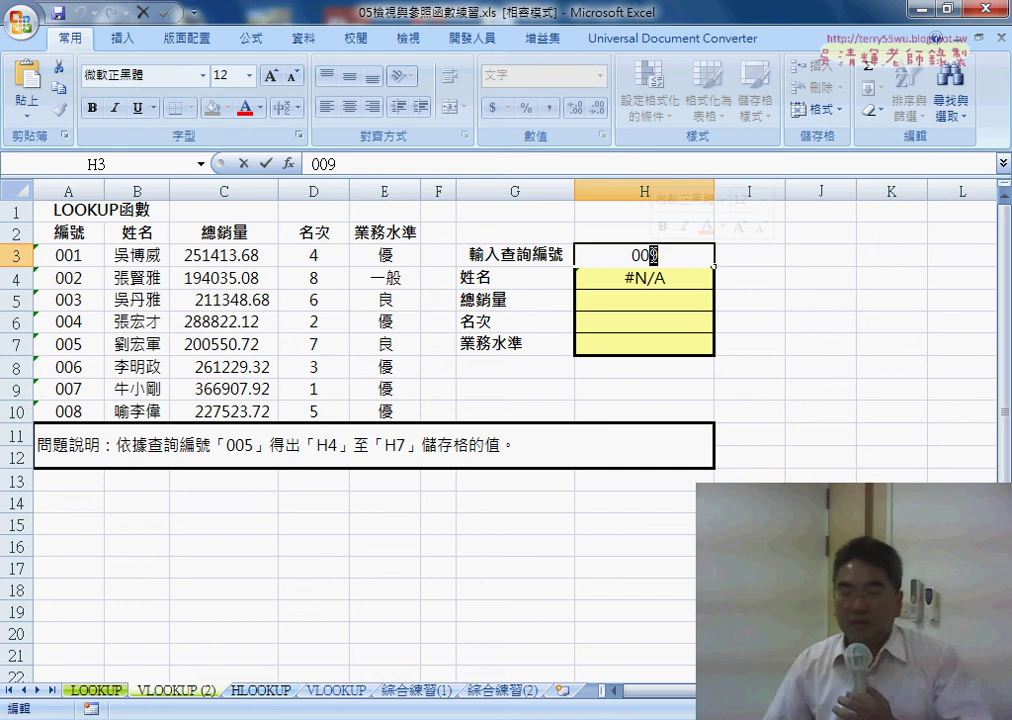
{"action": "type", "text": "8"}
{"action": "key", "text": "Return"}
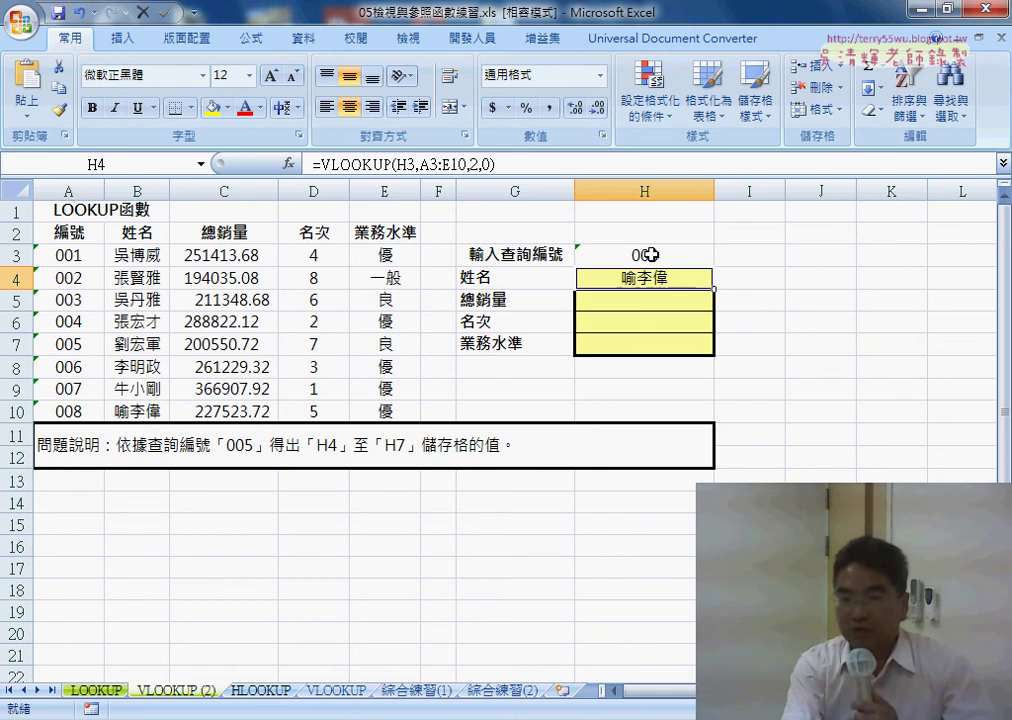
{"action": "double_click", "coordinate": [478, 164]}
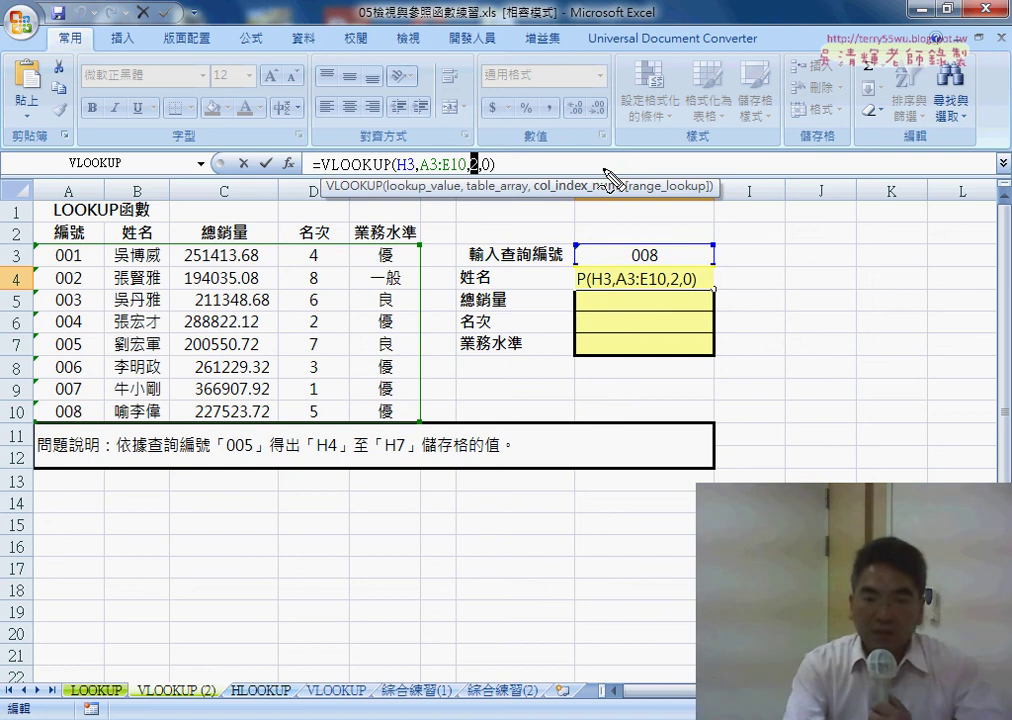
{"action": "left_click_drag", "start_coordinate": [36, 246], "coordinate": [38, 418]}
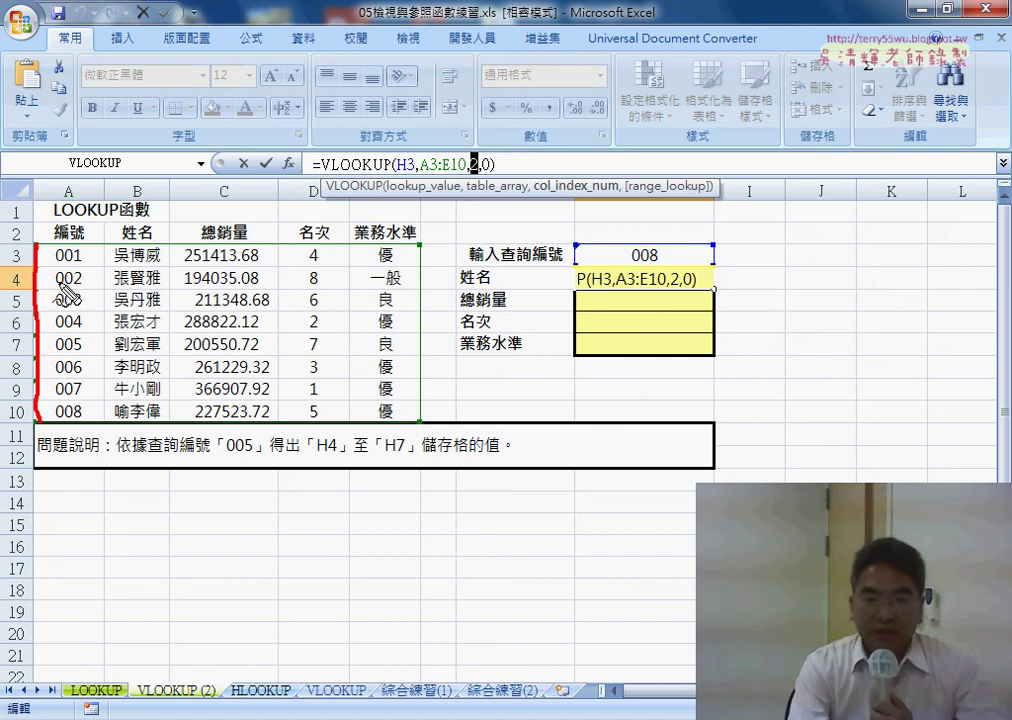
{"action": "left_click_drag", "start_coordinate": [44, 242], "coordinate": [84, 418]}
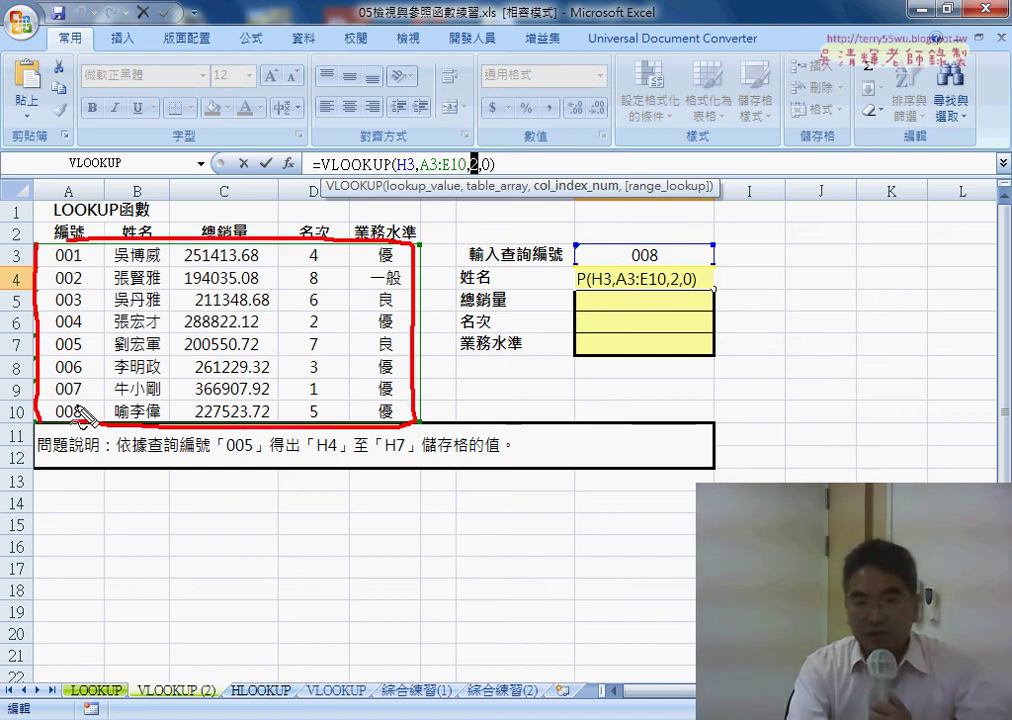
{"action": "left_click_drag", "start_coordinate": [133, 188], "coordinate": [158, 208]}
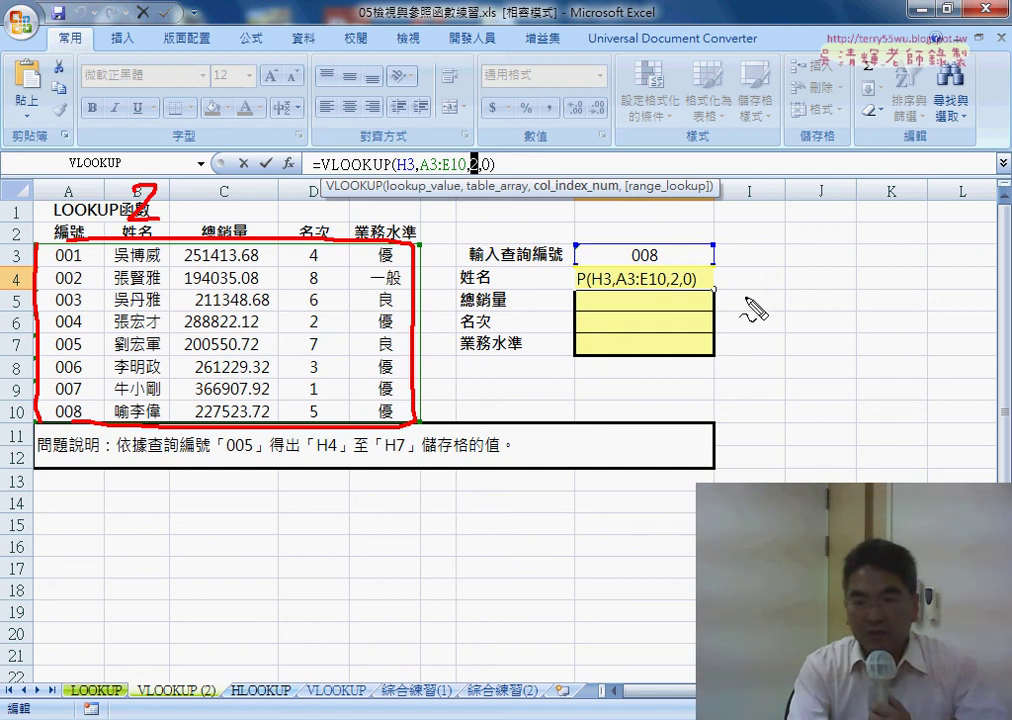
{"action": "left_click_drag", "start_coordinate": [712, 283], "coordinate": [710, 296]}
{"action": "mouse_move", "coordinate": [626, 295]}
{"action": "left_mouse_down"}
{"action": "mouse_move", "coordinate": [648, 296]}
{"action": "mouse_move", "coordinate": [650, 332]}
{"action": "left_mouse_up"}
{"action": "left_click_drag", "start_coordinate": [651, 340], "coordinate": [652, 352]}
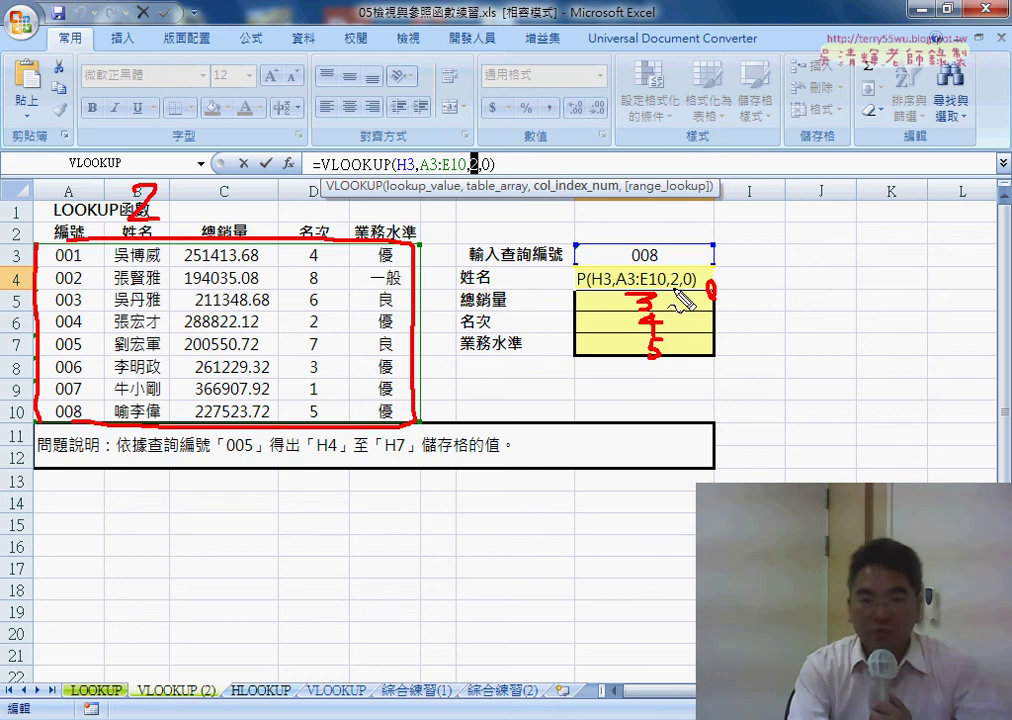
{"action": "left_click_drag", "start_coordinate": [200, 190], "coordinate": [205, 216]}
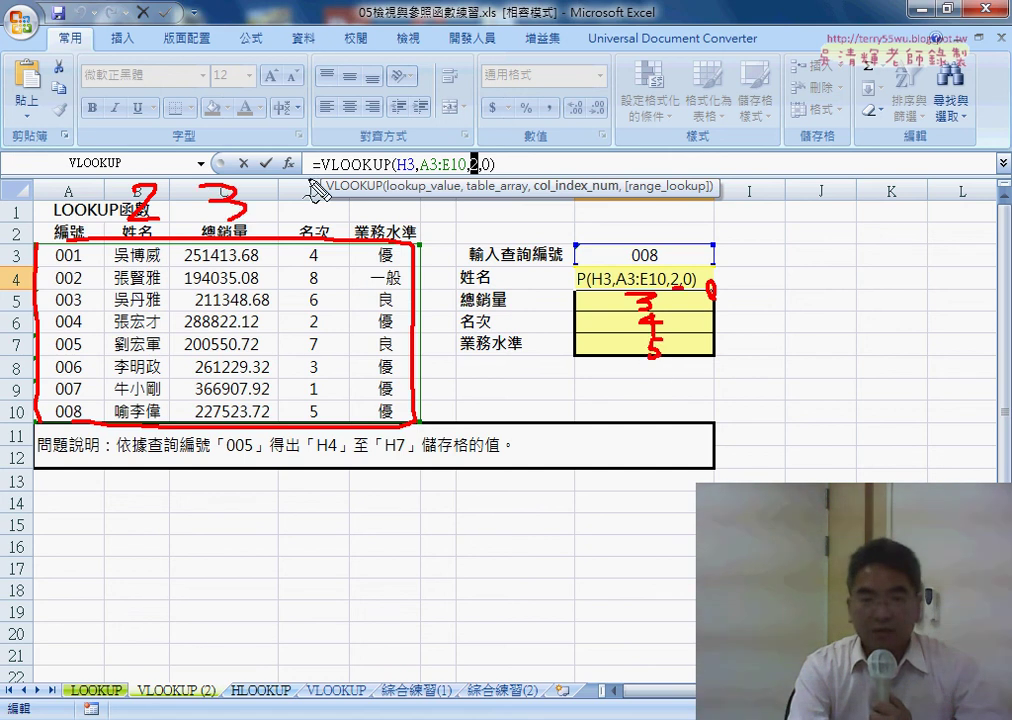
{"action": "left_click_drag", "start_coordinate": [305, 178], "coordinate": [332, 200]}
{"action": "left_click_drag", "start_coordinate": [318, 176], "coordinate": [322, 232]}
{"action": "left_click_drag", "start_coordinate": [372, 182], "coordinate": [370, 212]}
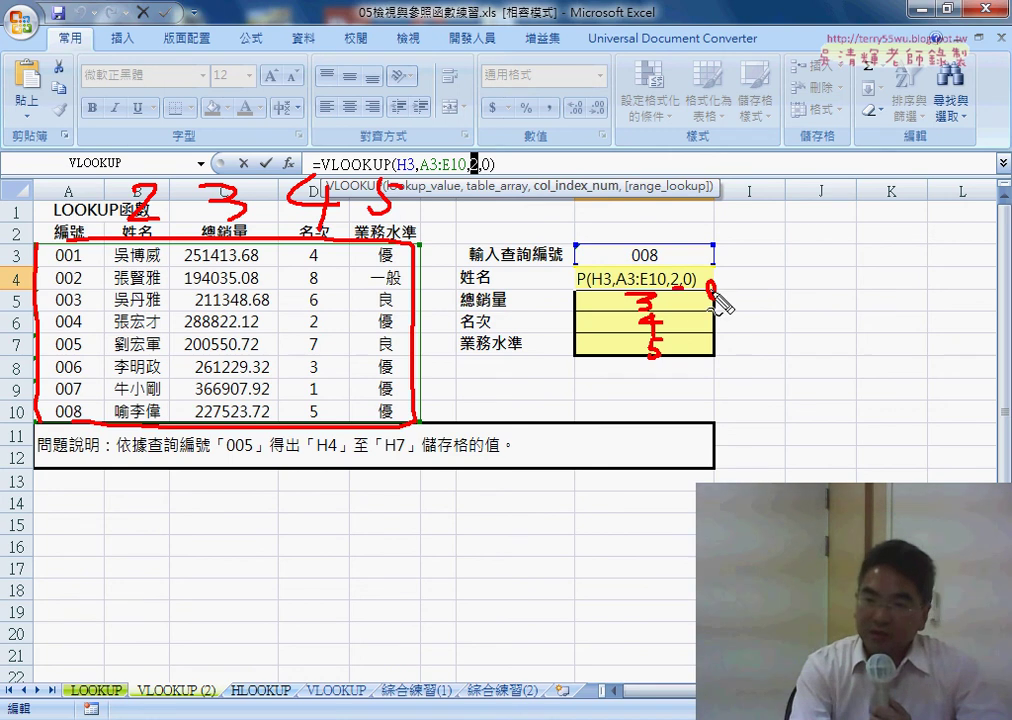
{"action": "mouse_move", "coordinate": [713, 297]}
{"action": "left_mouse_down"}
{"action": "mouse_move", "coordinate": [714, 342]}
{"action": "mouse_move", "coordinate": [725, 338]}
{"action": "left_mouse_up"}
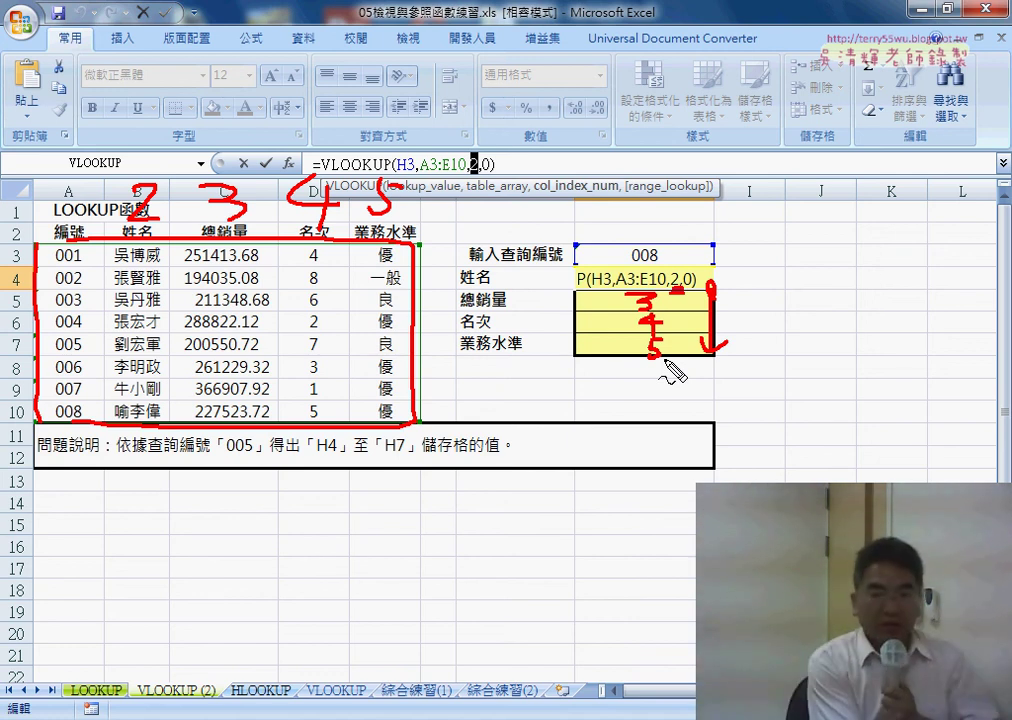
{"action": "key", "text": "Escape"}
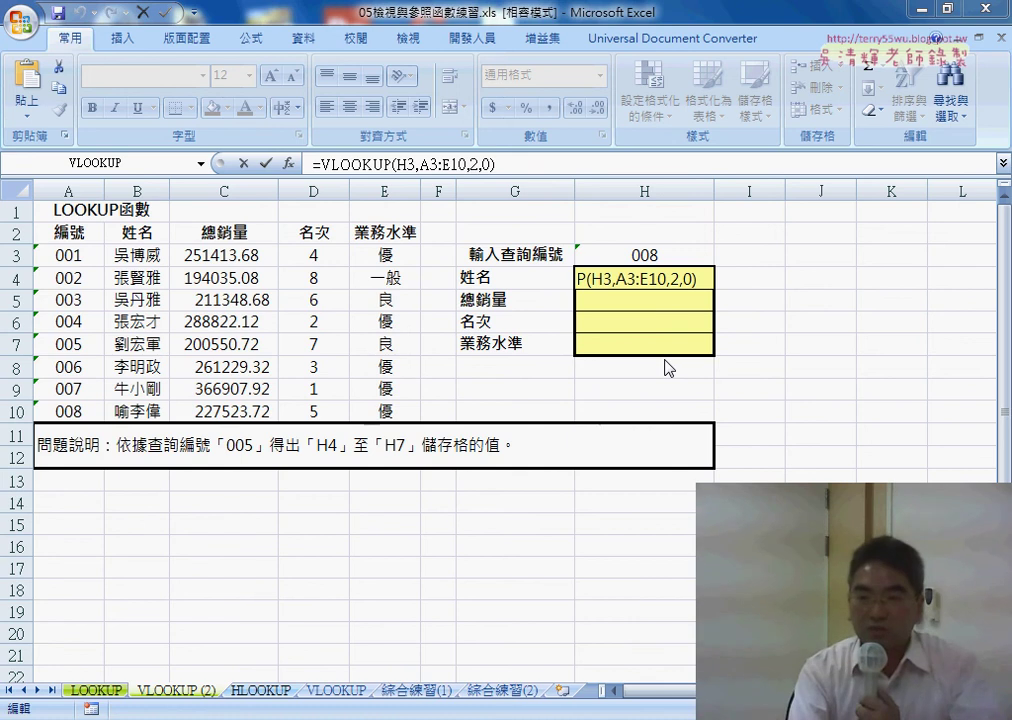
Step: Cancel the H4 formula edit and narrow column I
{"action": "double_click", "coordinate": [477, 163]}
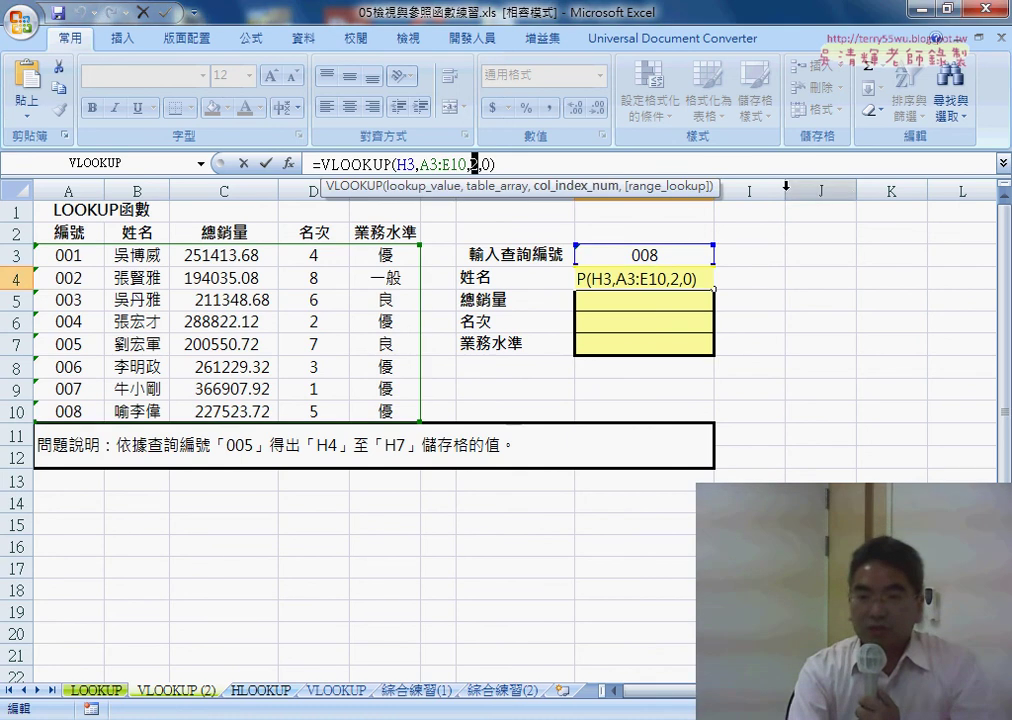
{"action": "left_click", "coordinate": [820, 191]}
{"action": "left_click", "coordinate": [243, 163]}
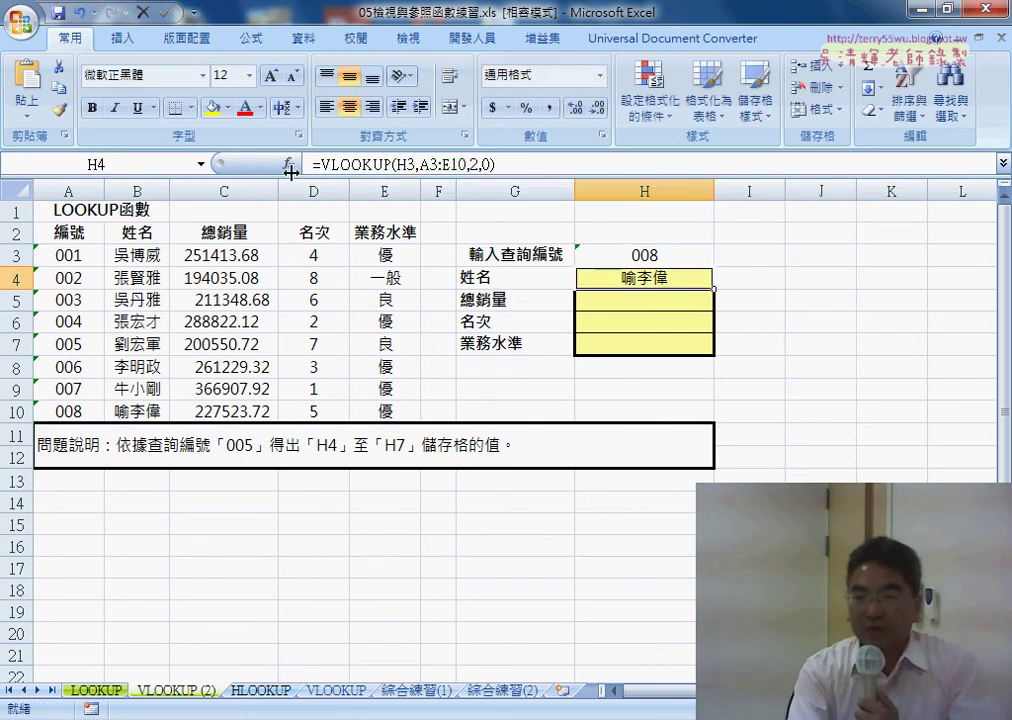
{"action": "left_click_drag", "start_coordinate": [785, 197], "coordinate": [742, 195]}
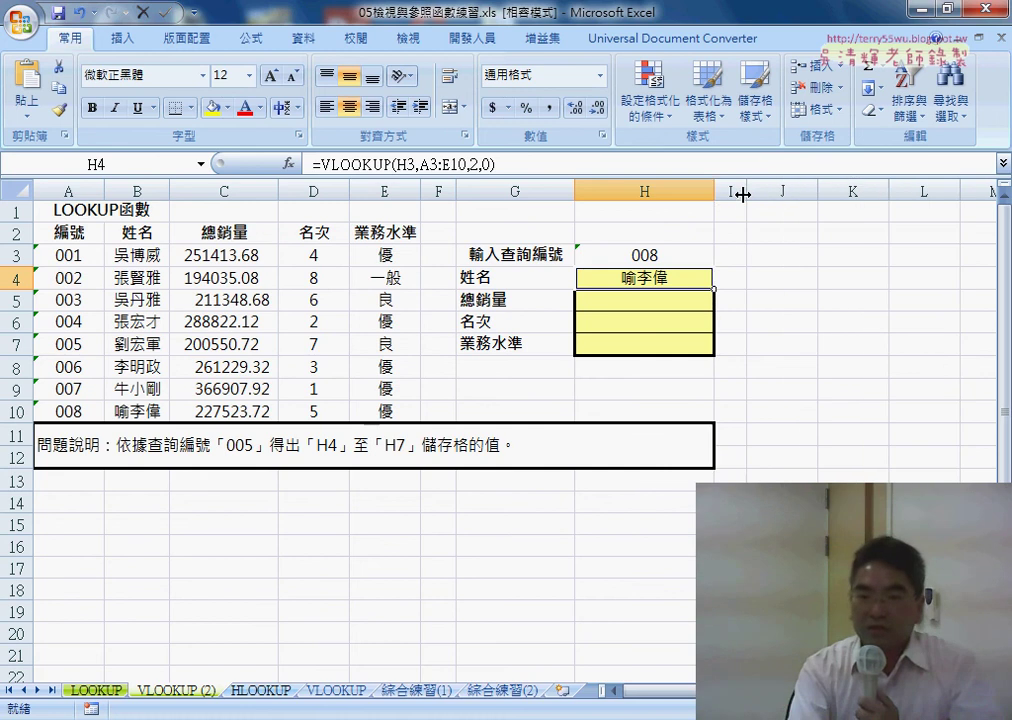
Step: Insert =ROW() into J4 with the Insert Function dialog, showing 4
{"action": "left_click", "coordinate": [781, 278]}
{"action": "left_click", "coordinate": [288, 163]}
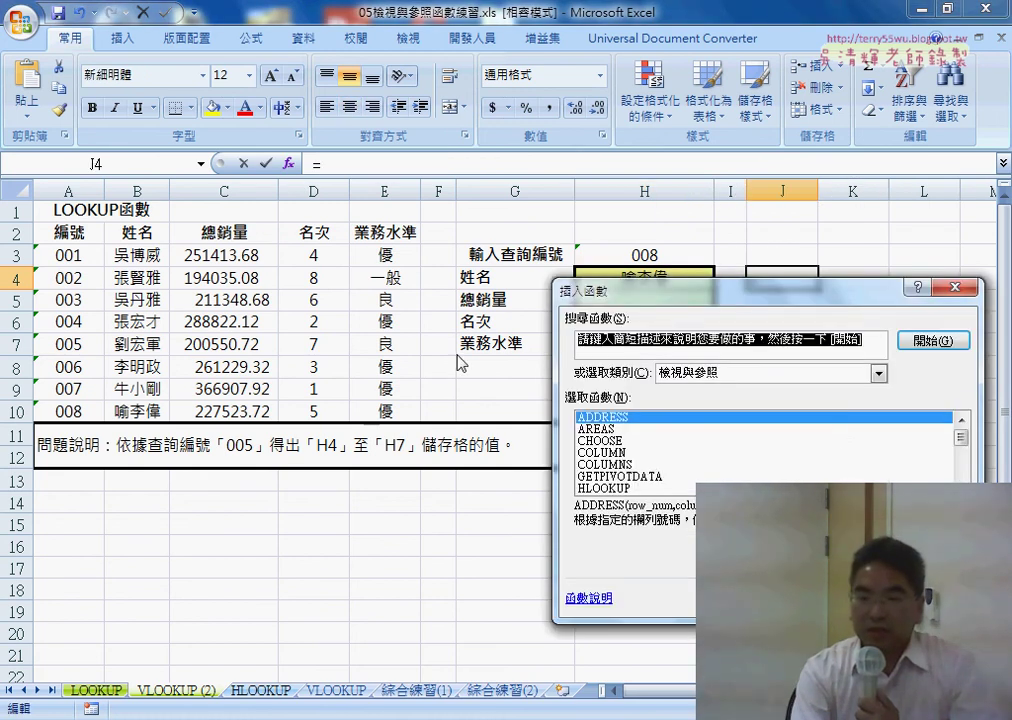
{"action": "scroll", "coordinate": [936, 459], "scroll_direction": "down", "scroll_amount": 4}
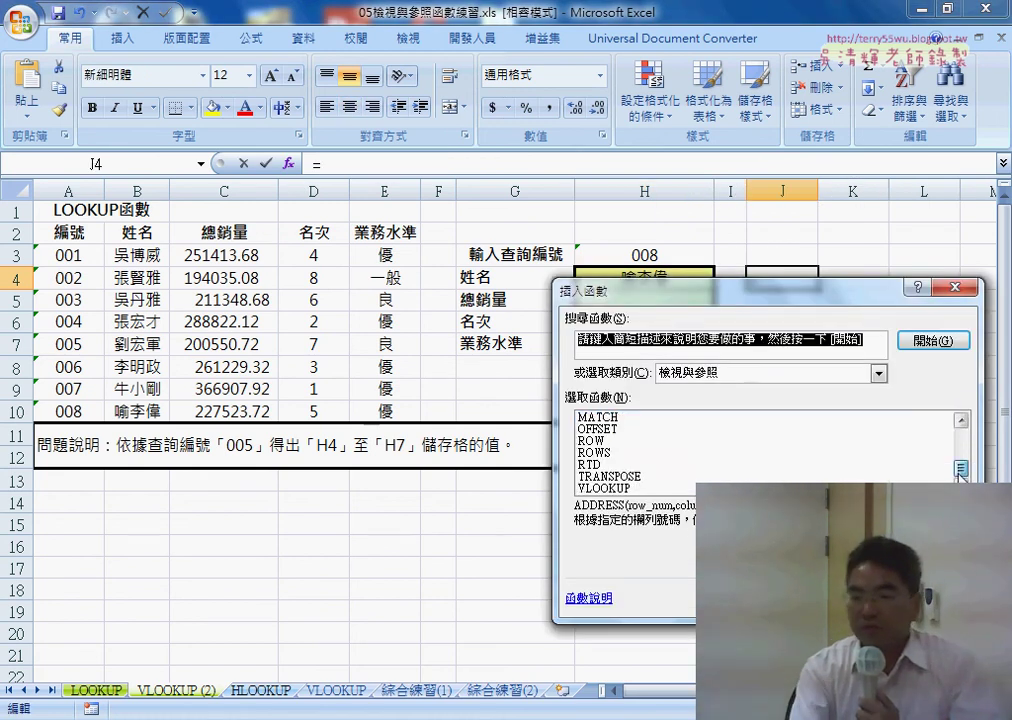
{"action": "left_click", "coordinate": [588, 441]}
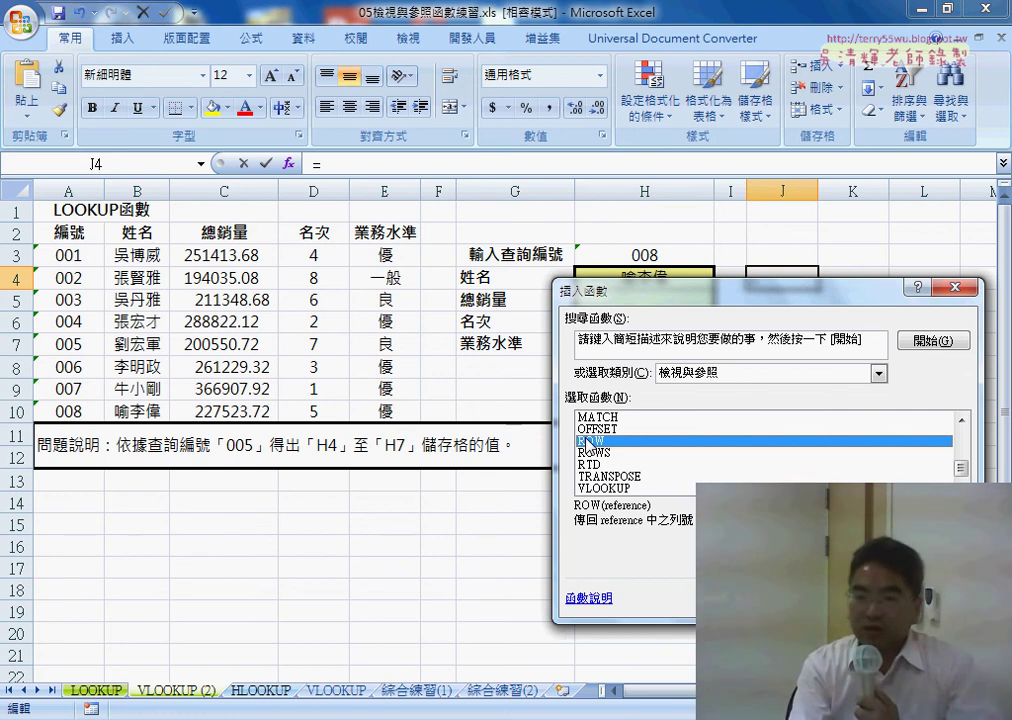
{"action": "key", "text": "Return"}
{"action": "key", "text": "Return"}
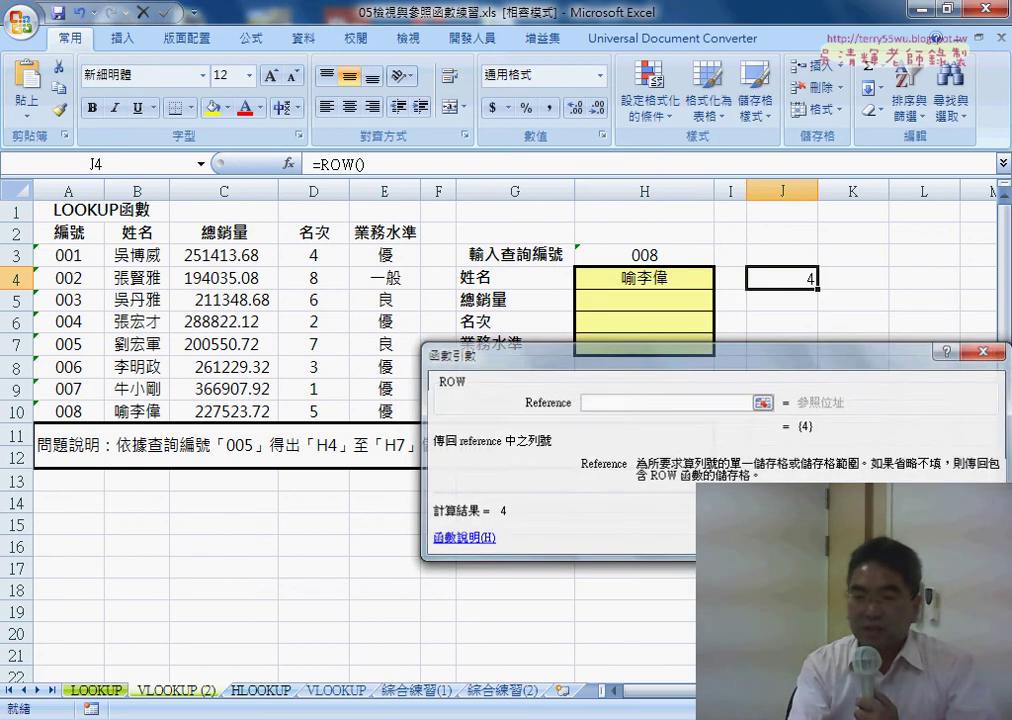
Step: Change J4 to =ROW()-2 and fill it down to J7, giving 2, 3, 4, 5
{"action": "left_click", "coordinate": [18, 282]}
{"action": "left_click", "coordinate": [805, 278]}
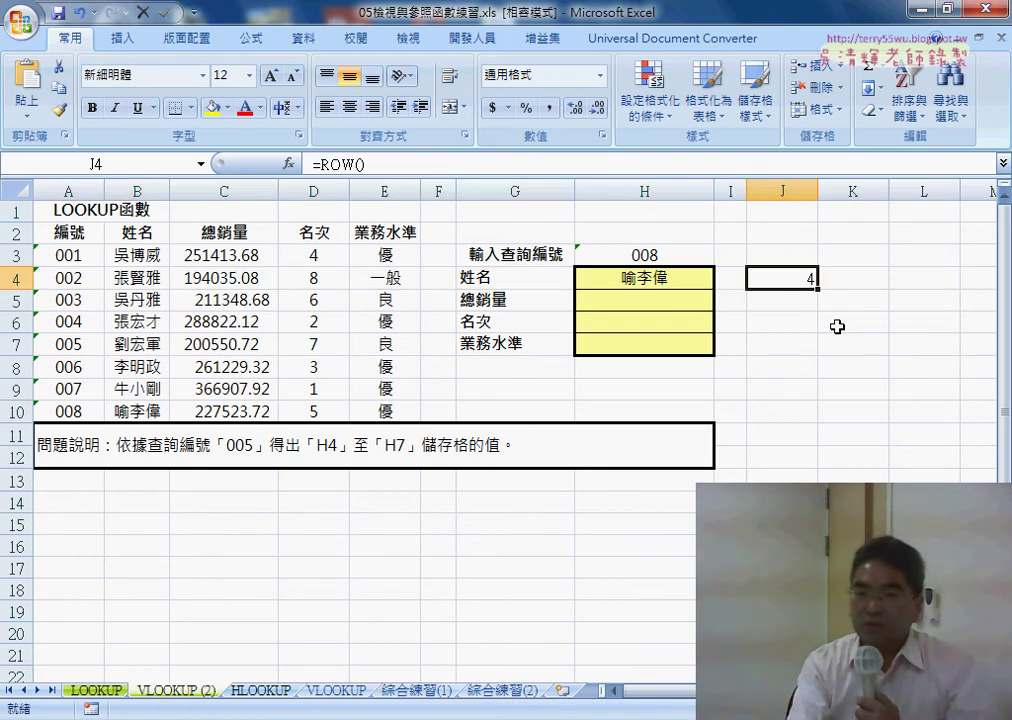
{"action": "left_click", "coordinate": [390, 168]}
{"action": "type", "text": "-2"}
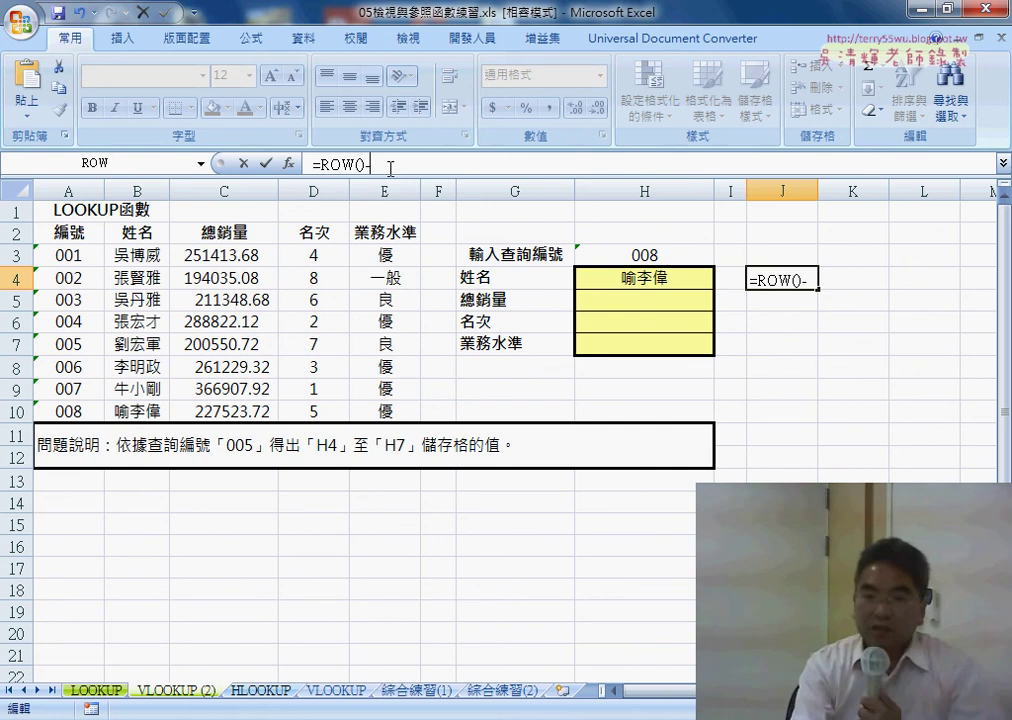
{"action": "left_click", "coordinate": [263, 165]}
{"action": "left_click_drag", "start_coordinate": [816, 289], "coordinate": [818, 355]}
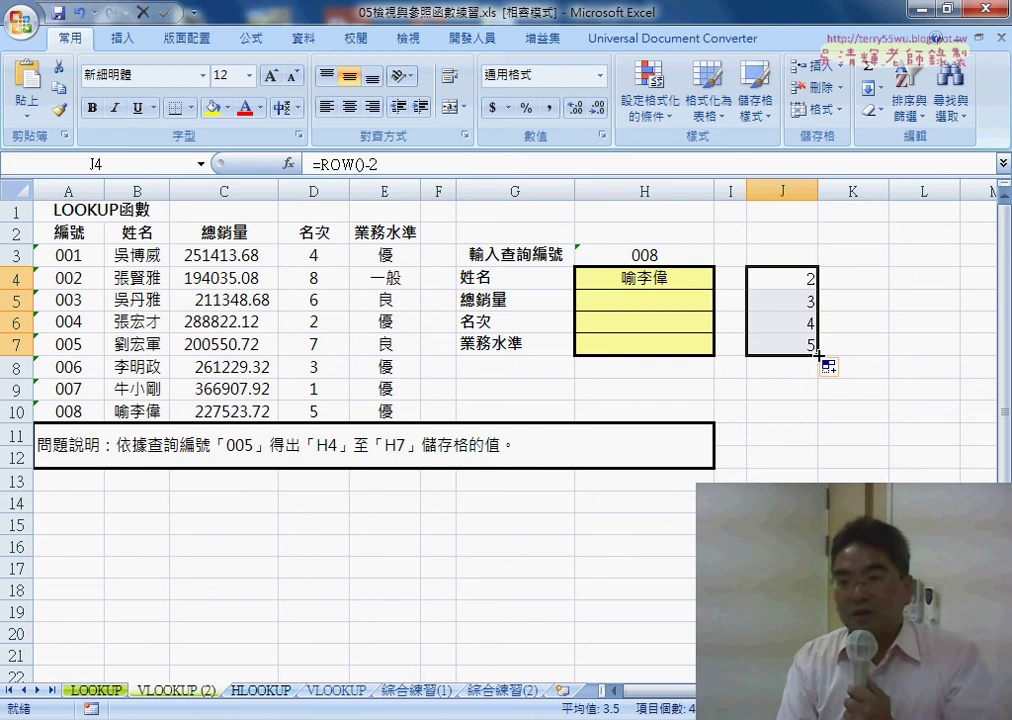
{"action": "left_click", "coordinate": [800, 278]}
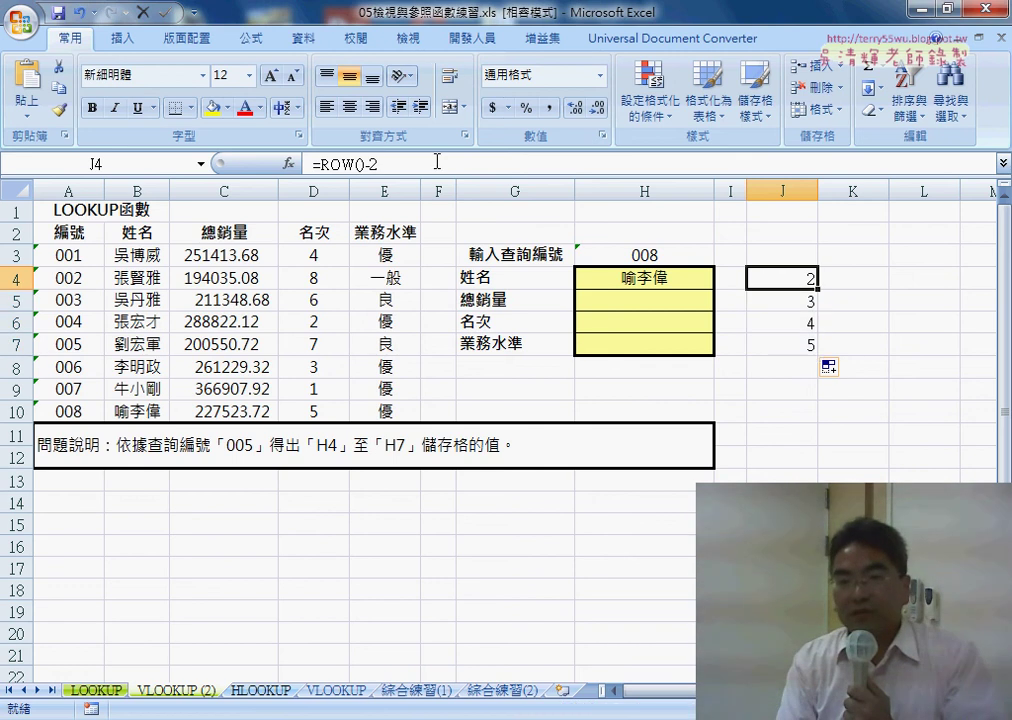
{"action": "left_click_drag", "start_coordinate": [437, 161], "coordinate": [341, 163]}
Step: Copy the ROW()-2 expression from J4's formula, leaving J4 unchanged
{"action": "right_click", "coordinate": [357, 163]}
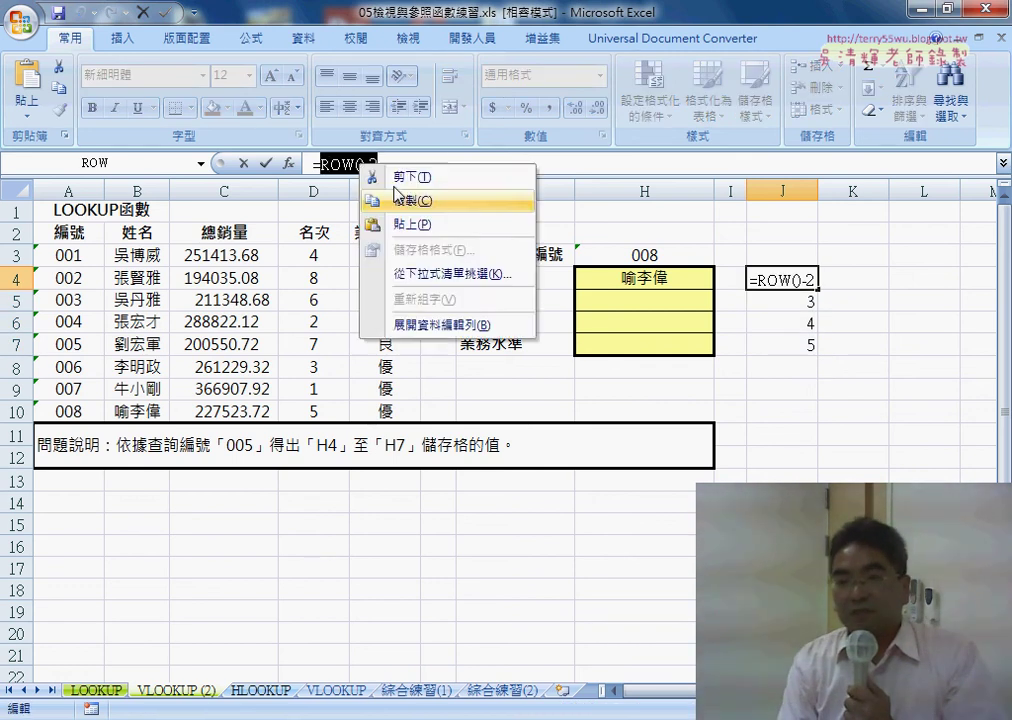
{"action": "left_click", "coordinate": [390, 200]}
{"action": "left_click", "coordinate": [244, 163]}
Step: Replace H4's column index 2 with ROW()-2, giving =VLOOKUP(H3,A3:E10,ROW()-2,0)
{"action": "left_click", "coordinate": [645, 278]}
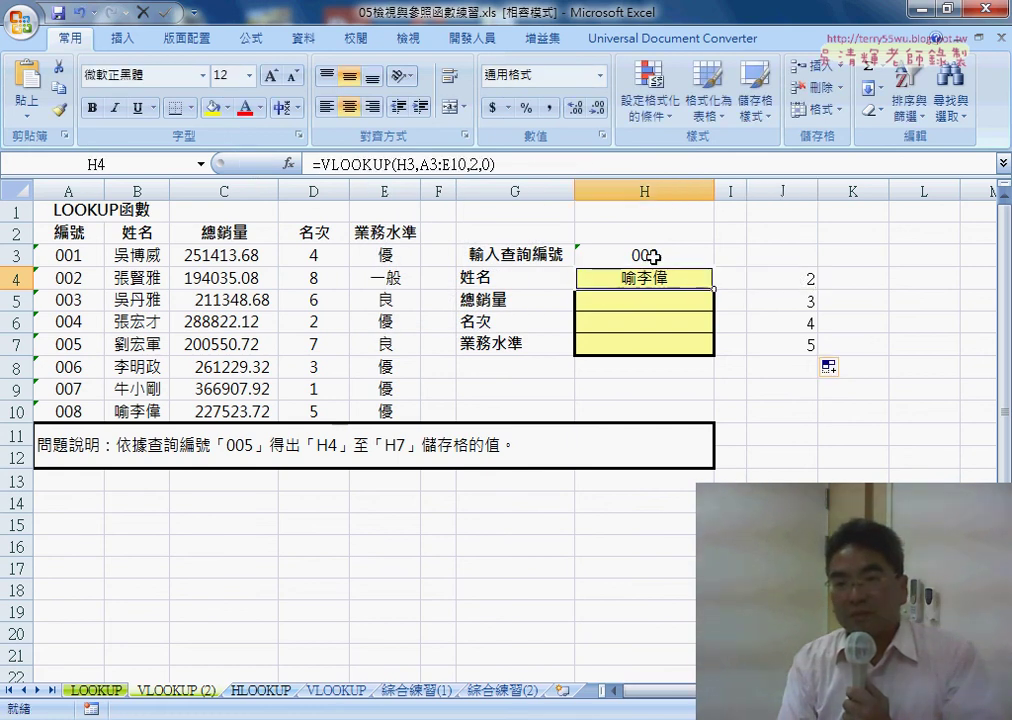
{"action": "left_click", "coordinate": [472, 165]}
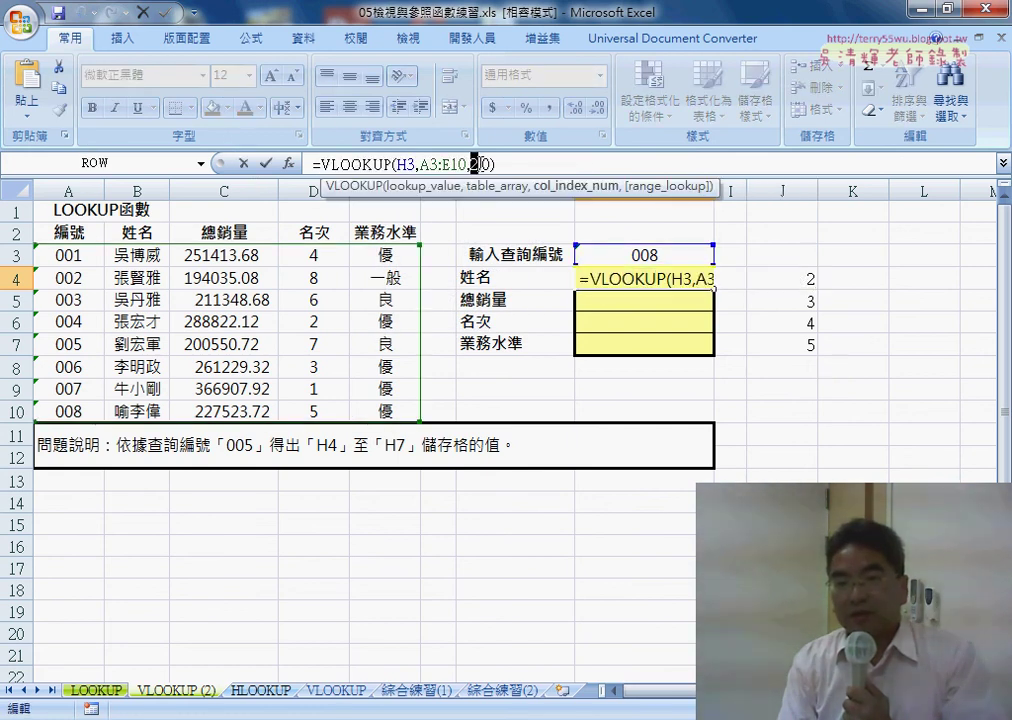
{"action": "right_click", "coordinate": [477, 164]}
{"action": "key", "text": "Escape"}
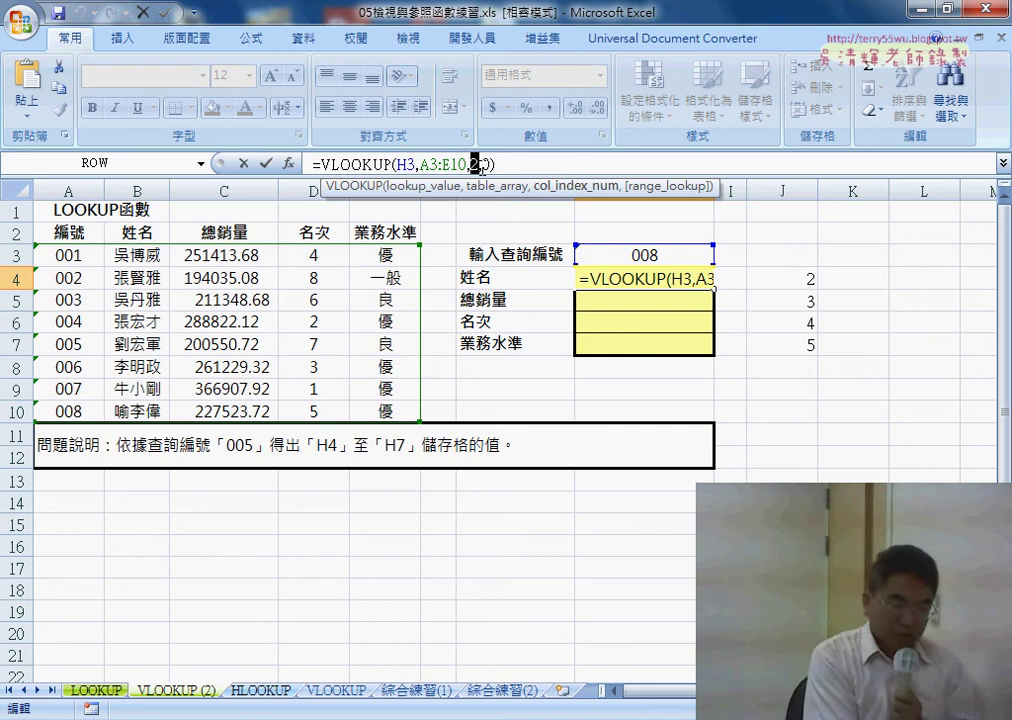
{"action": "type", "text": "ROW()-2"}
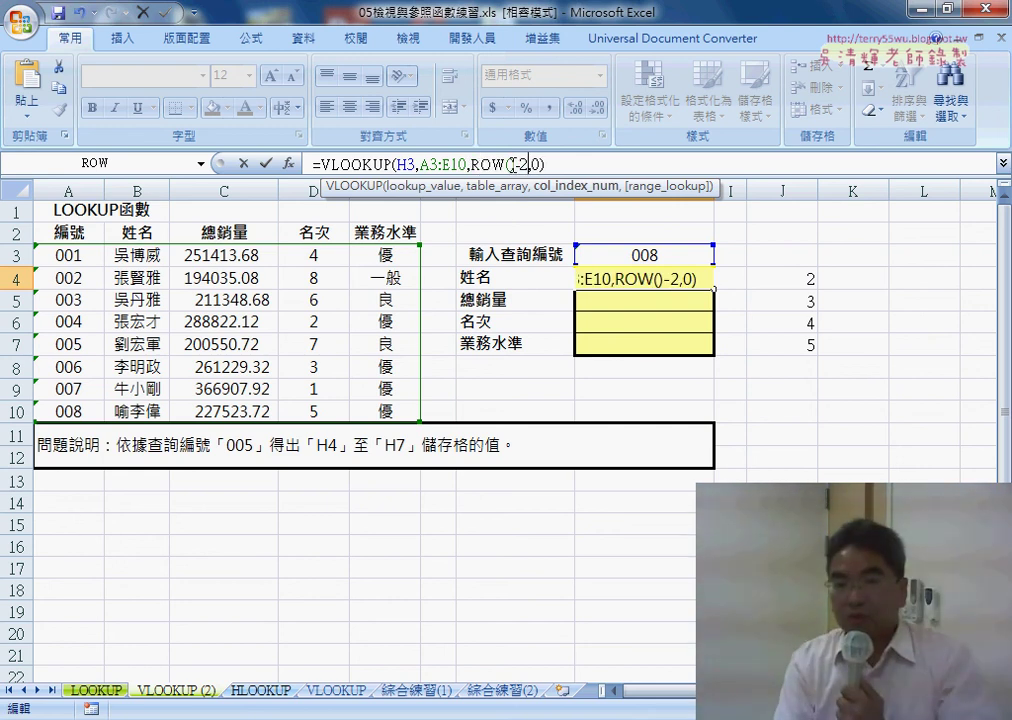
{"action": "left_click_drag", "start_coordinate": [516, 164], "coordinate": [482, 164]}
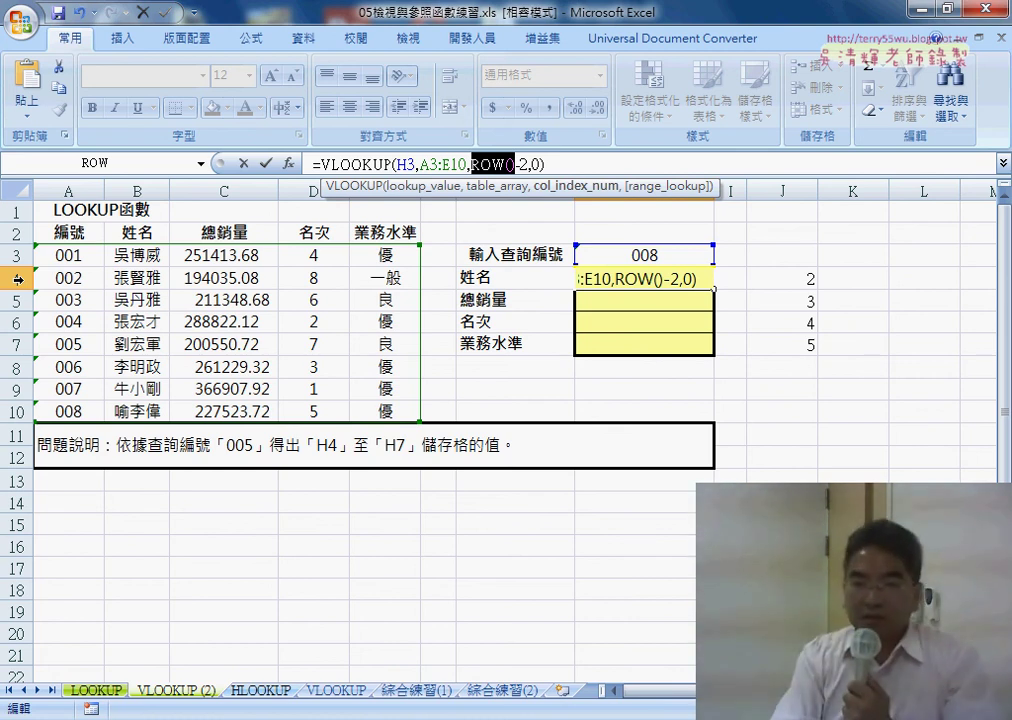
{"action": "left_click", "coordinate": [266, 163]}
{"action": "left_click_drag", "start_coordinate": [712, 291], "coordinate": [709, 290]}
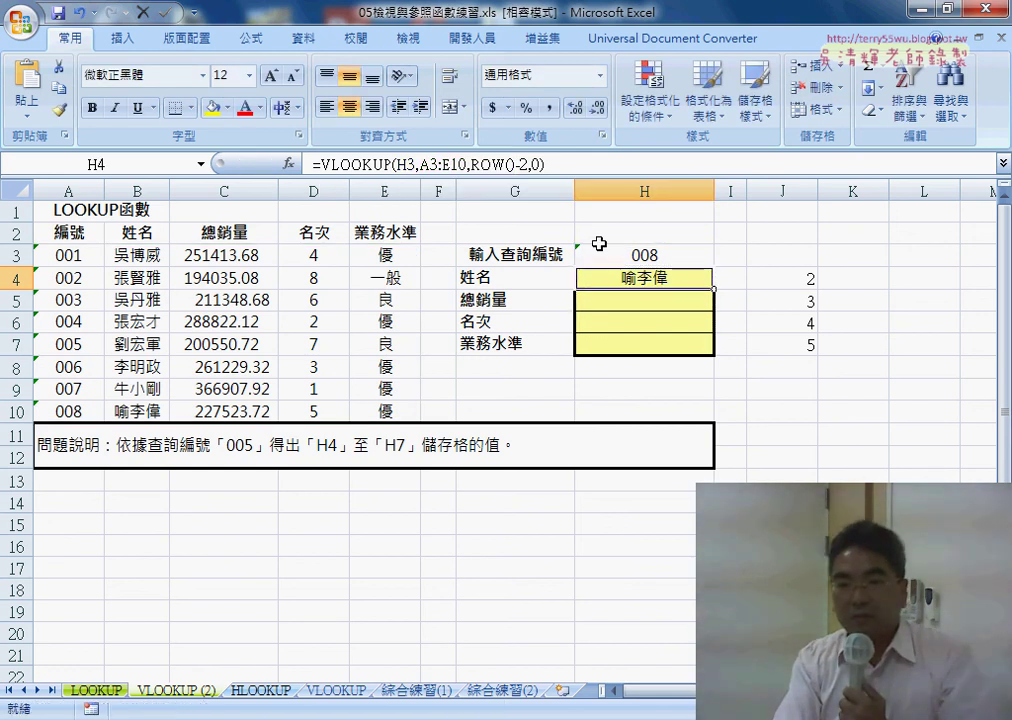
{"action": "double_click", "coordinate": [428, 163]}
Step: Use F4 to make H4 reference H$3 and A$3:E$10, then fill to H7 showing 227523.72, 5, 優
{"action": "left_click_drag", "start_coordinate": [440, 163], "coordinate": [466, 163]}
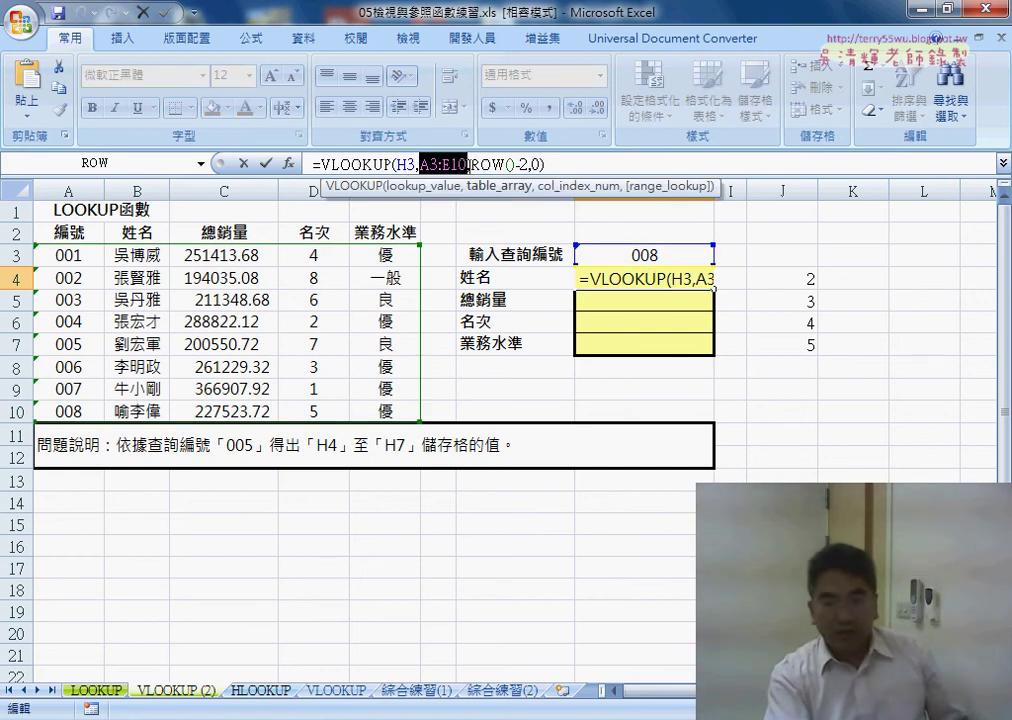
{"action": "key", "text": "F4"}
{"action": "key", "text": "F4"}
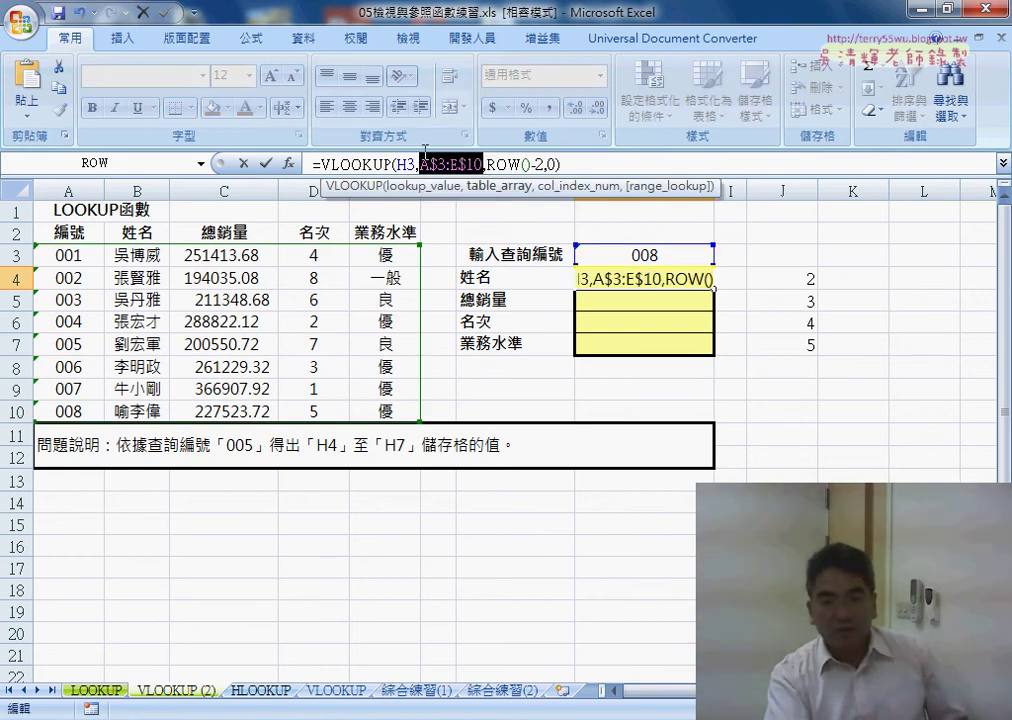
{"action": "double_click", "coordinate": [405, 163]}
{"action": "key", "text": "F4"}
{"action": "key", "text": "F4"}
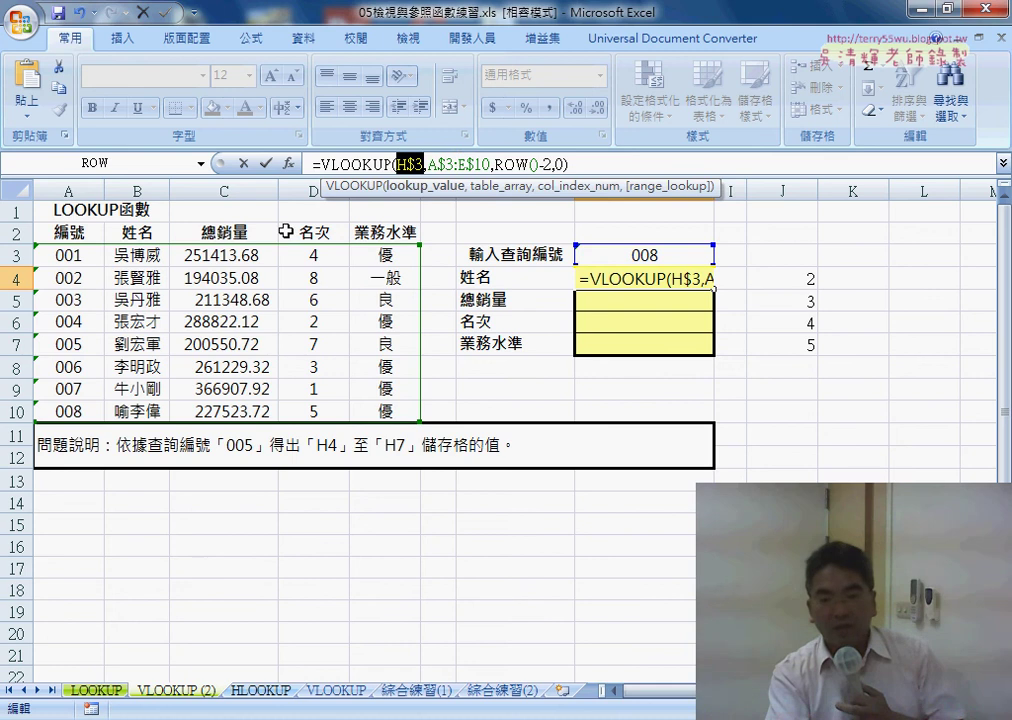
{"action": "left_click", "coordinate": [265, 163]}
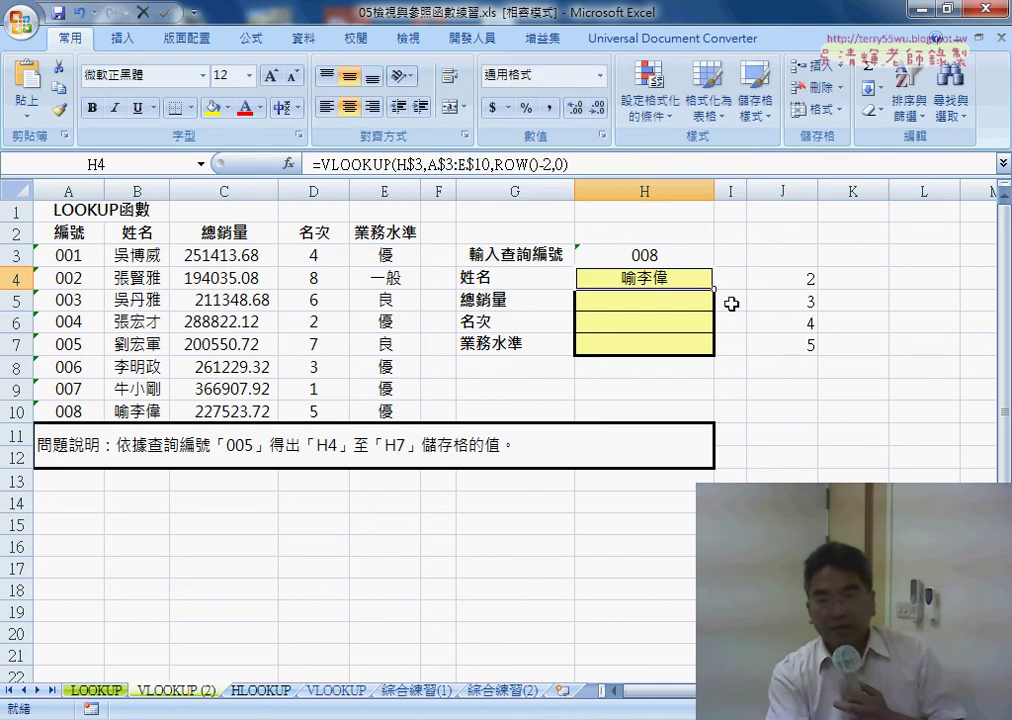
{"action": "left_click_drag", "start_coordinate": [715, 292], "coordinate": [710, 354]}
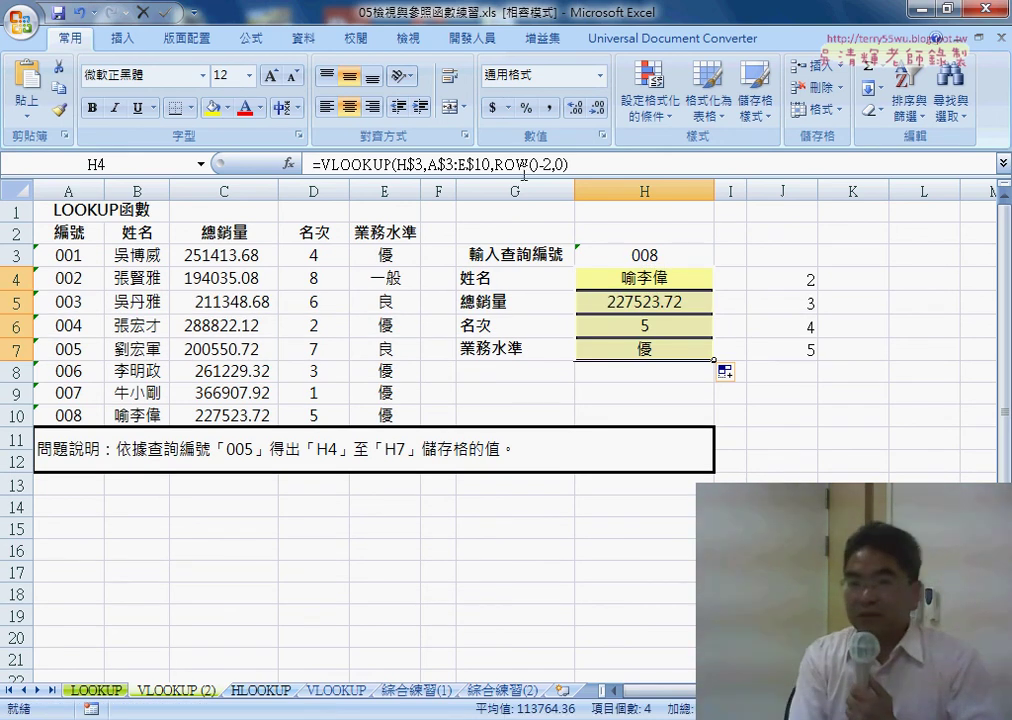
{"action": "double_click", "coordinate": [498, 163]}
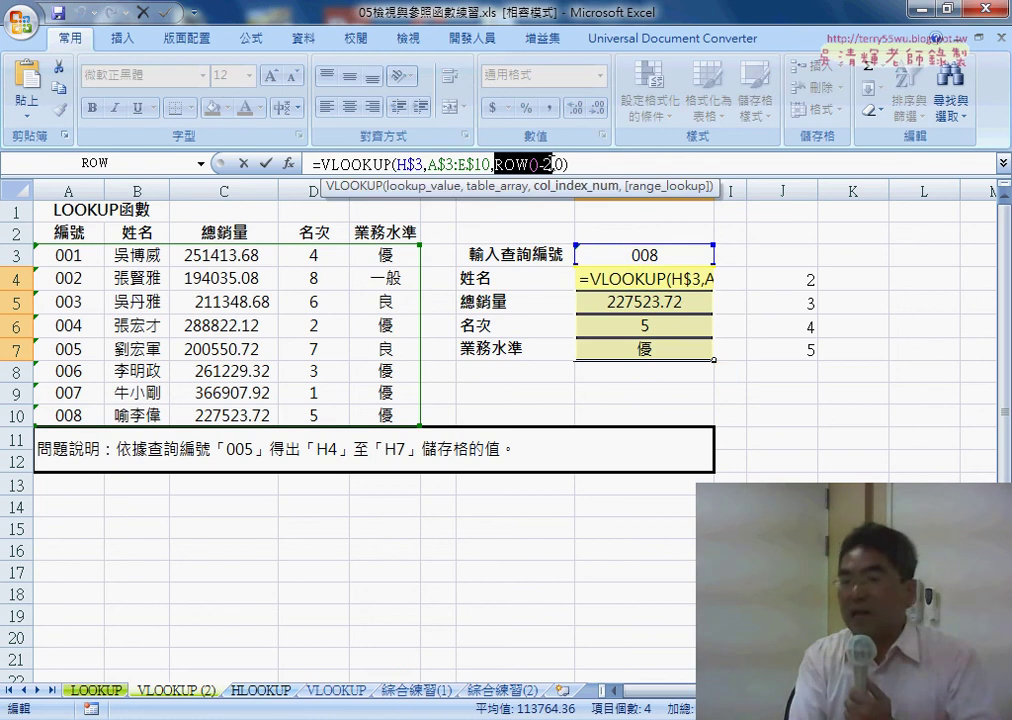